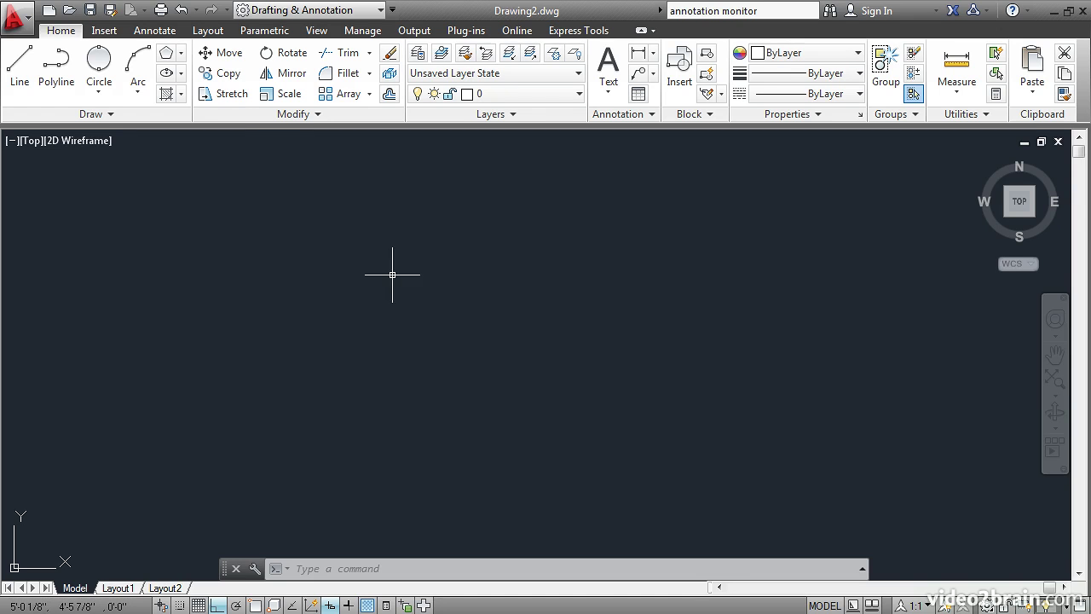
Open the CirclesEllipses1 drawing through the Select File dialog.
left_click(70, 13)
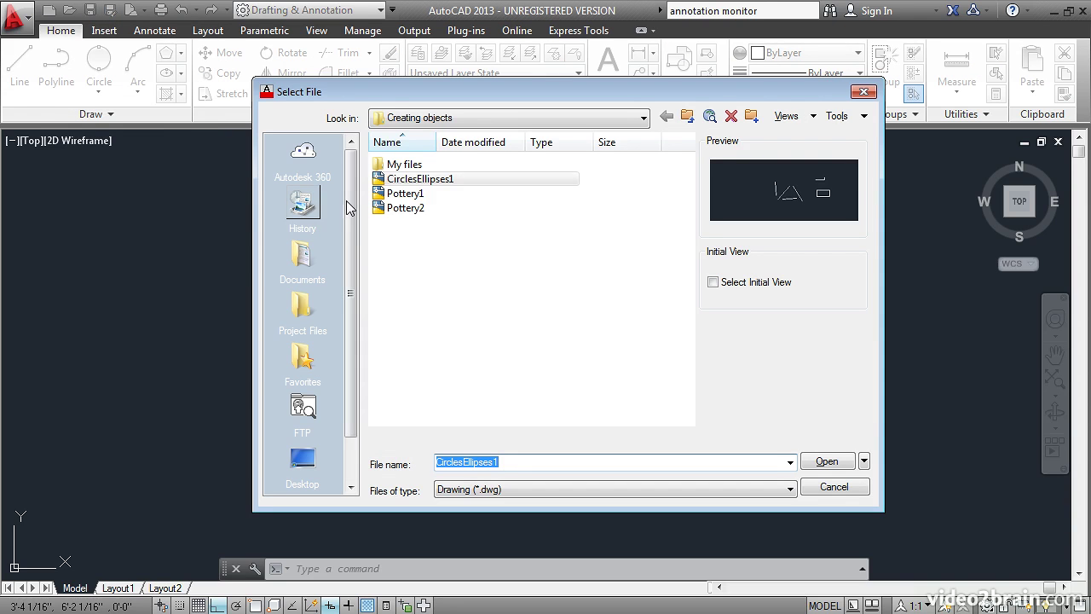
double_click(398, 179)
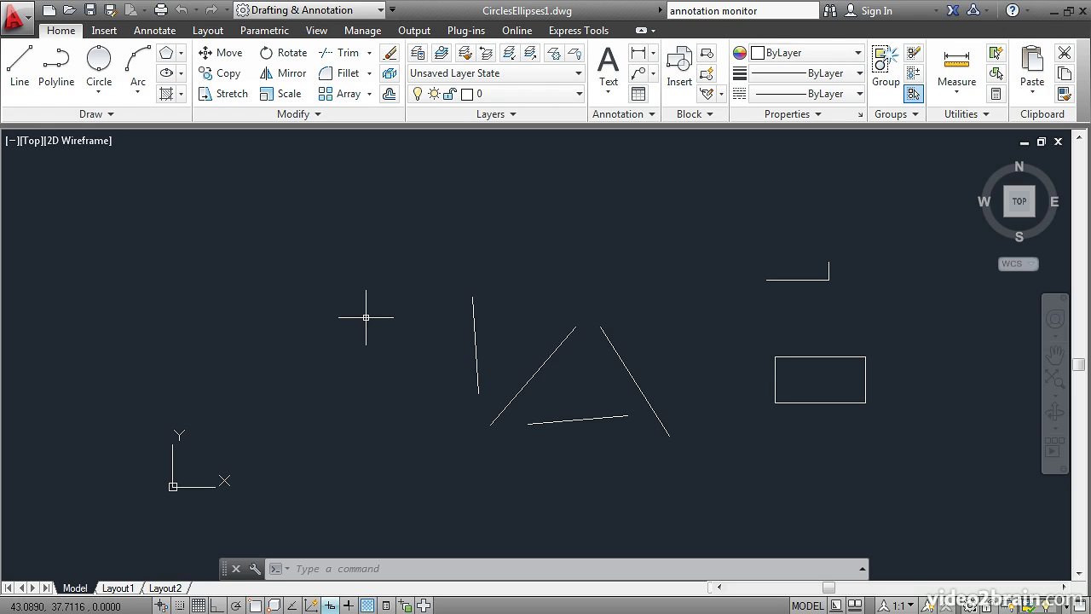
Draw a circle of radius 12.369 to the left of the slanted lines.
type("c")
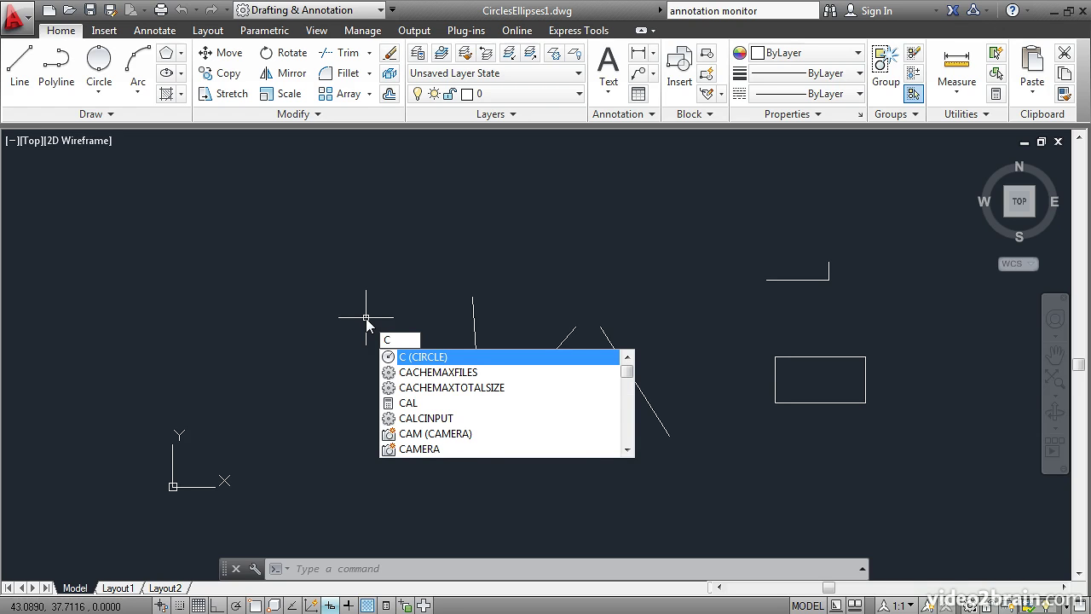
key("Return")
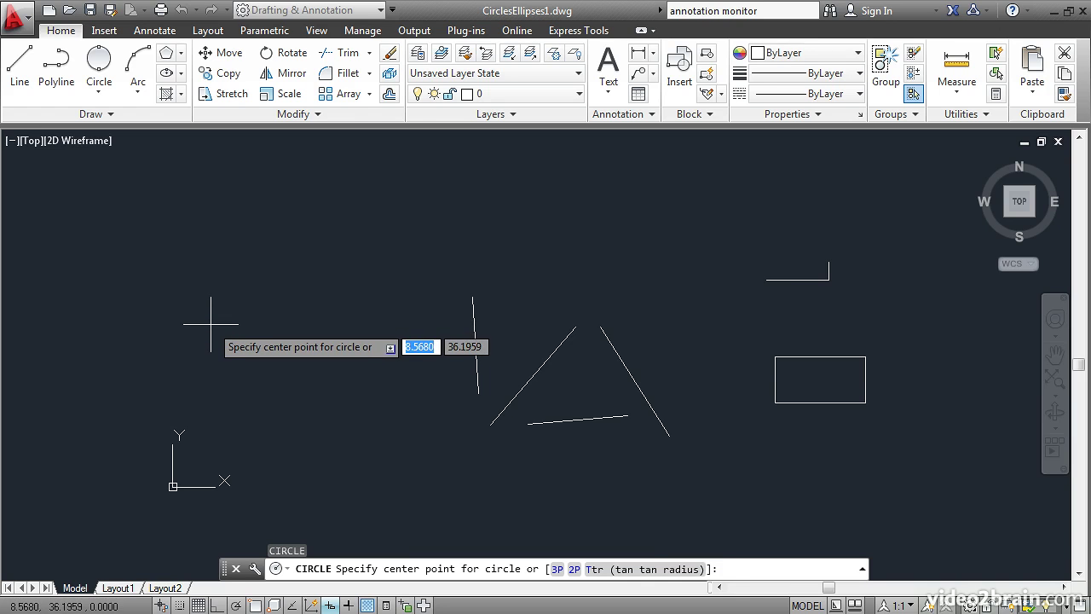
left_click(211, 324)
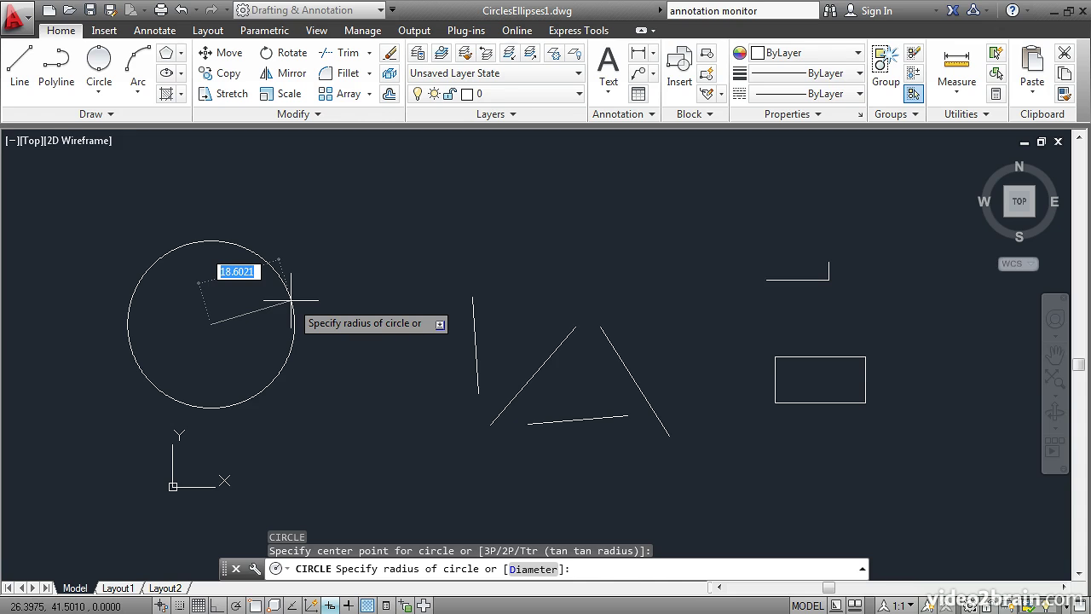
type("12")
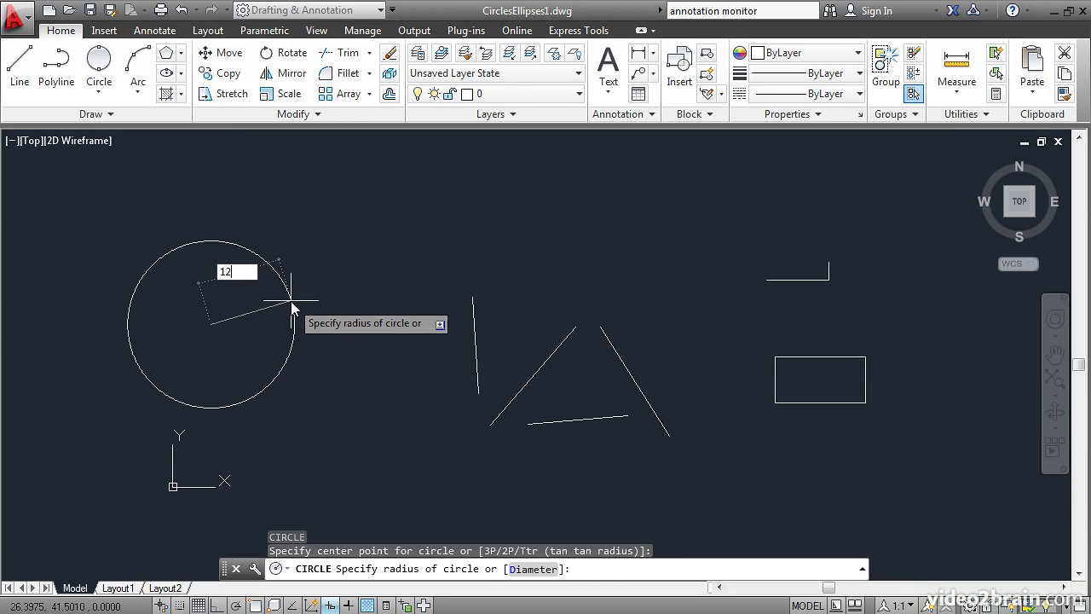
type(".369")
key("Return")
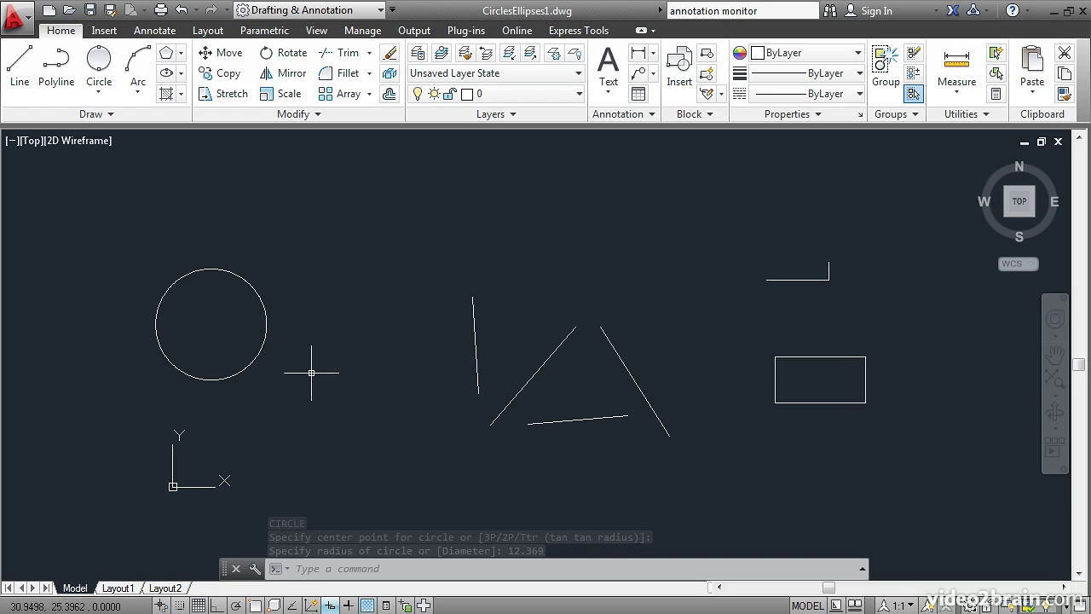
Draw a second circle with diameter 12.369 just right of the first circle.
type("c")
key("Return")
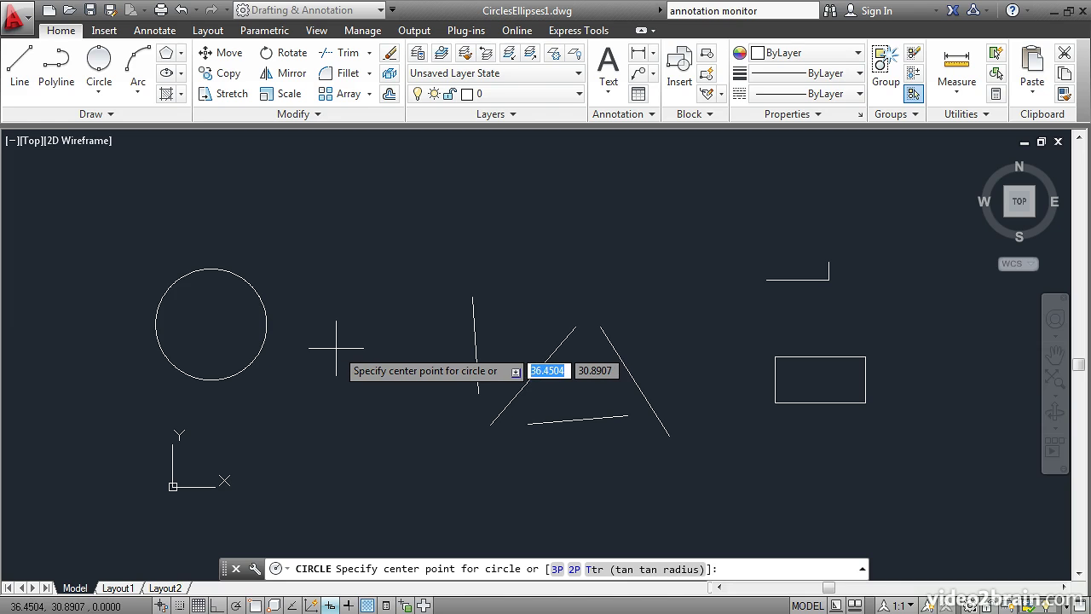
left_click(336, 348)
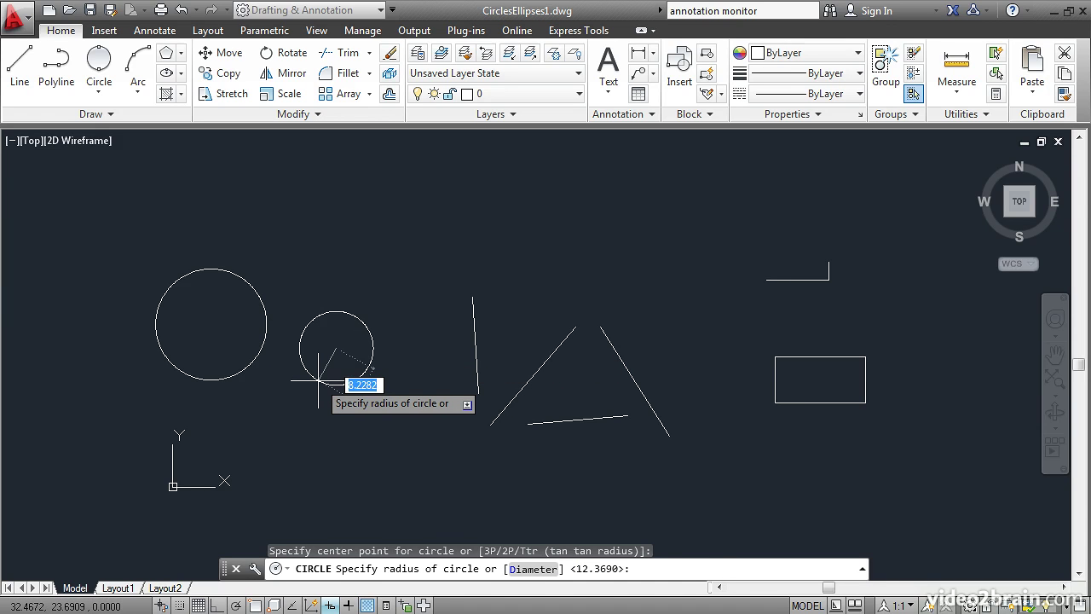
key("Down")
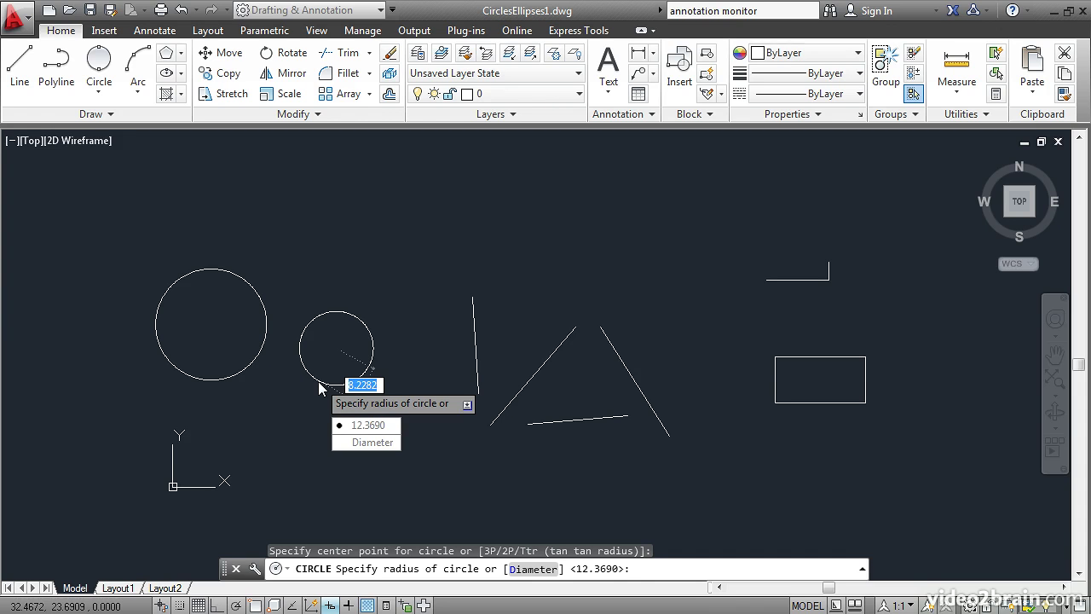
left_click(356, 443)
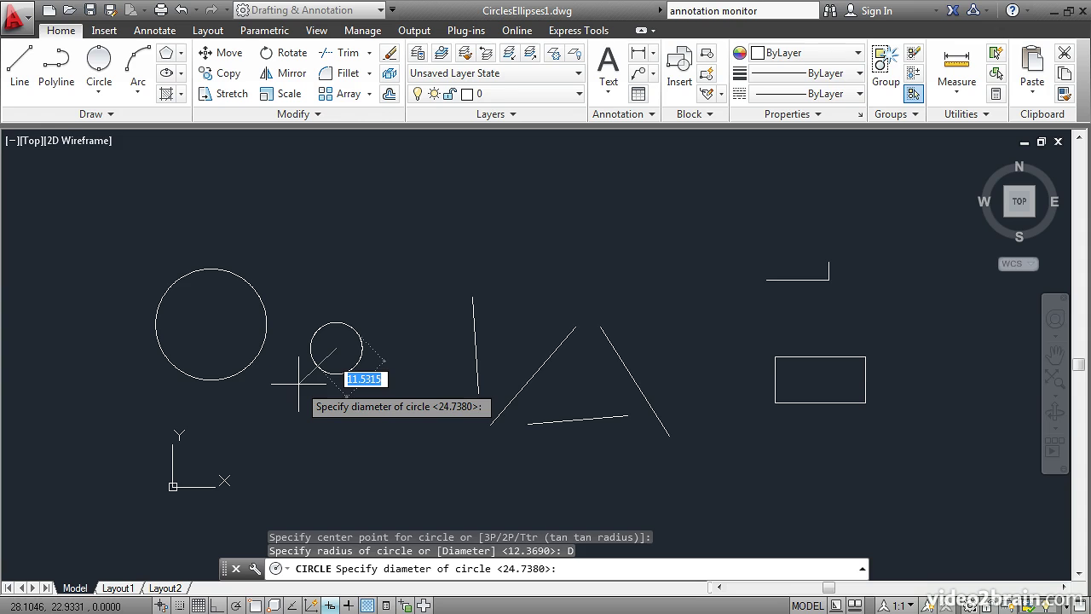
type("12")
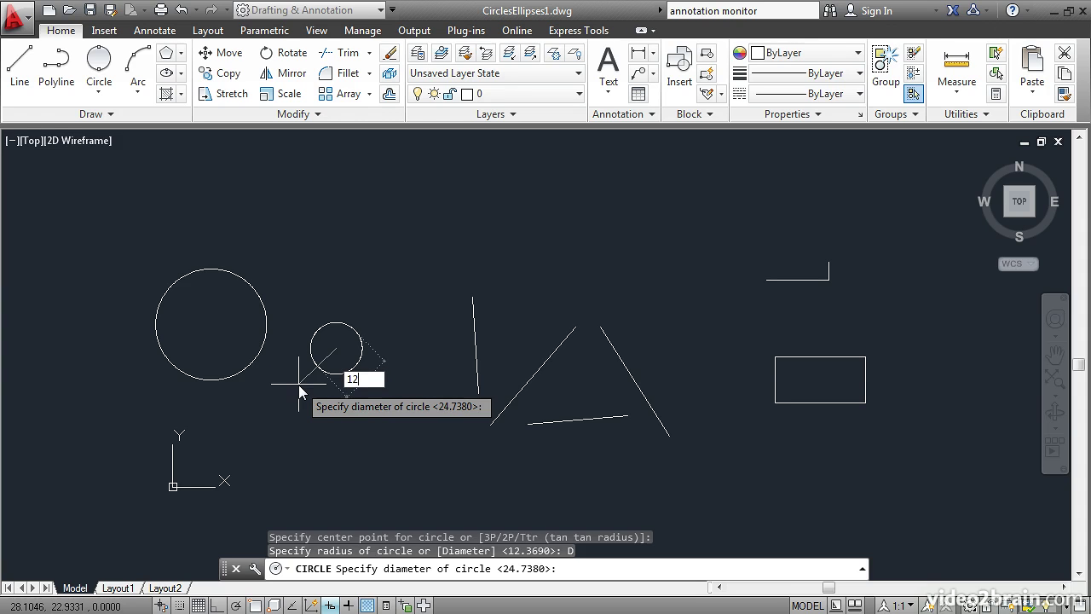
type(".369")
key("Return")
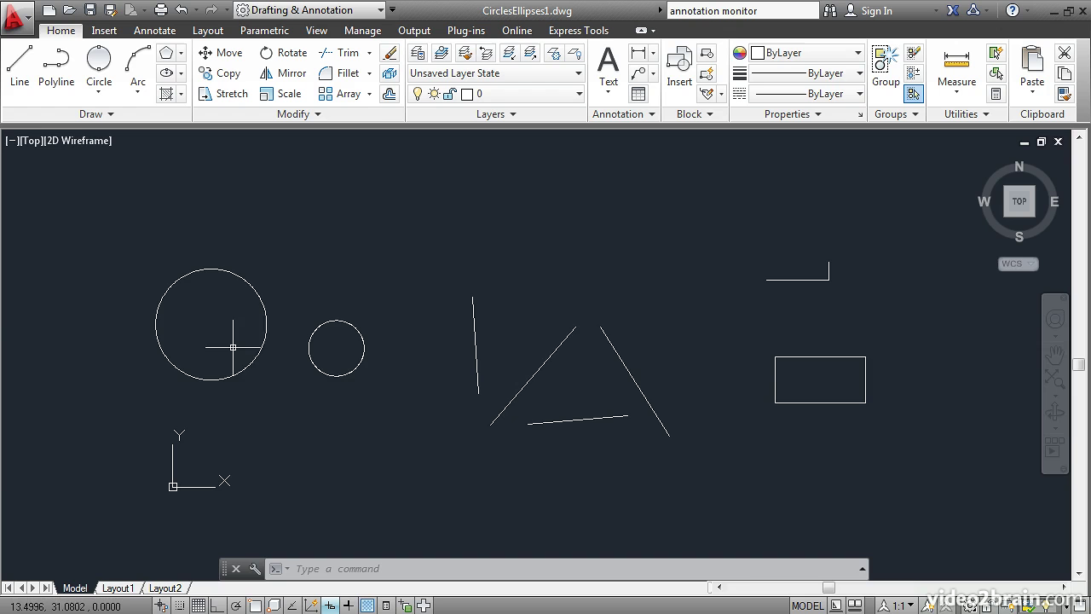
Zoom and pan to frame both circles, then start a 2-Point circle.
scroll(273, 342, "up", 2)
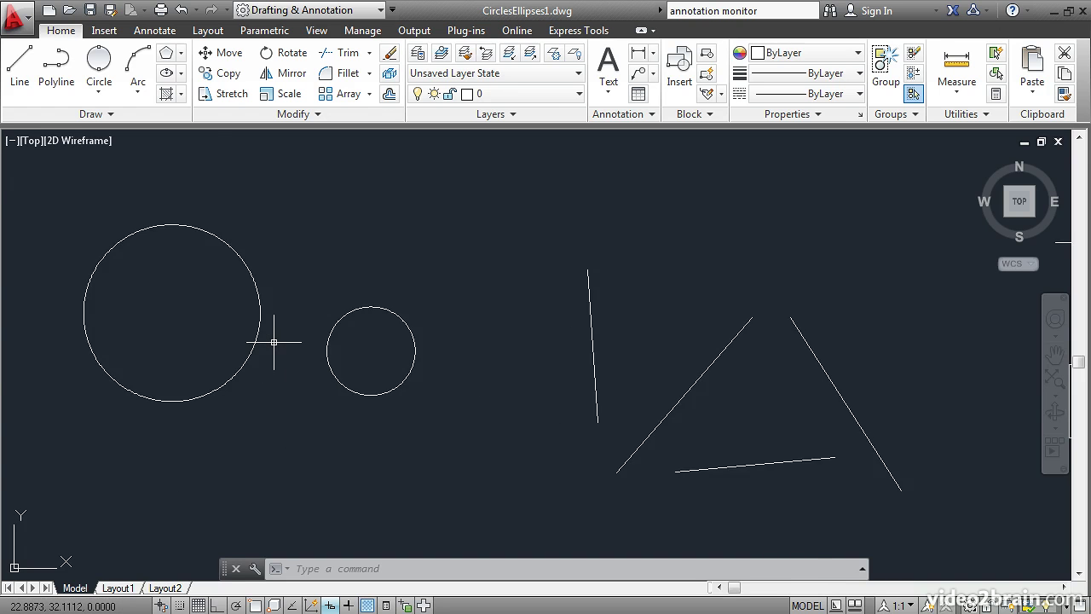
scroll(280, 341, "up", 2)
middle_click_drag(274, 307, 457, 336)
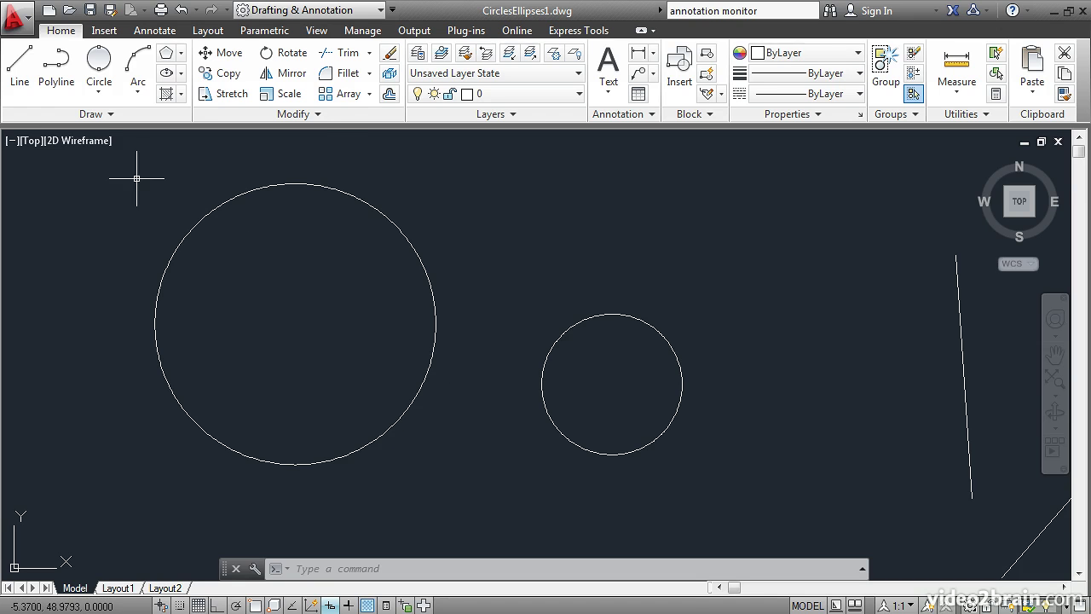
left_click(101, 92)
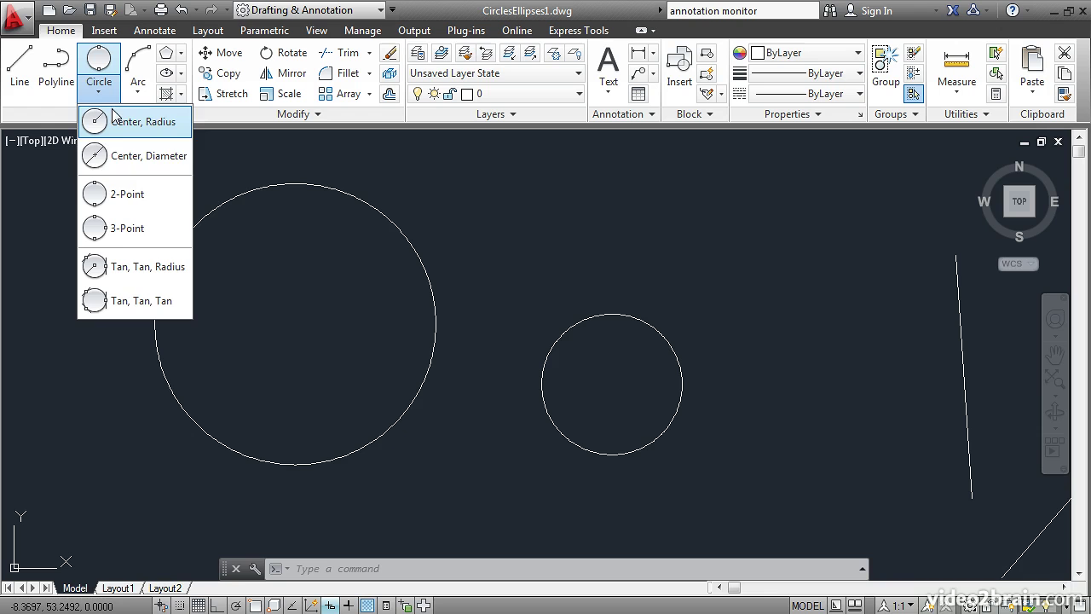
left_click(116, 196)
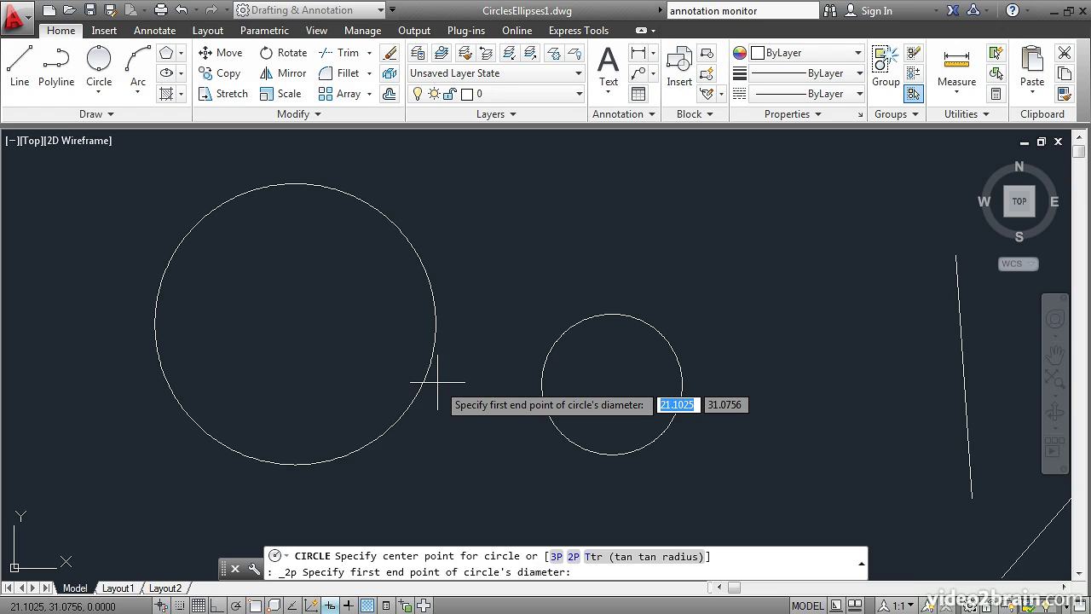
Complete the 2-Point circle tangent to both the large and small circles.
right_click(478, 205, "shift")
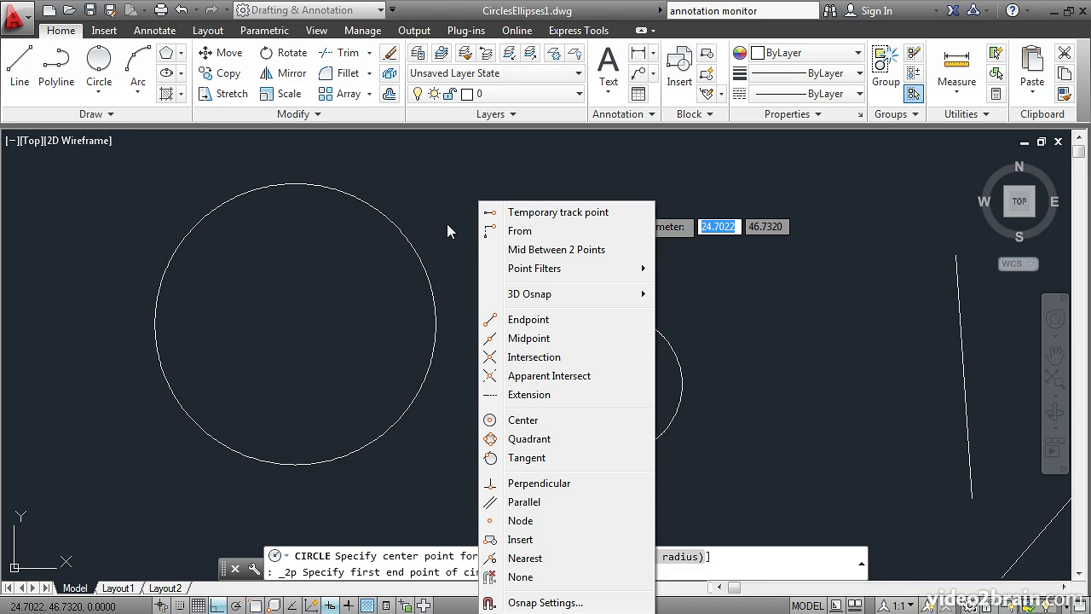
left_click(529, 458)
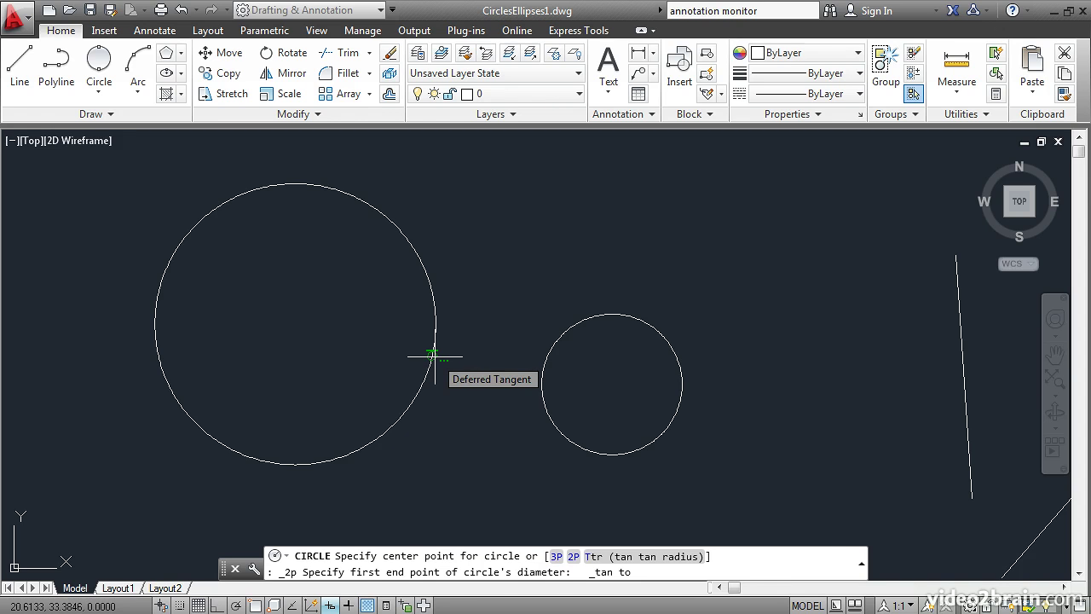
left_click(435, 356)
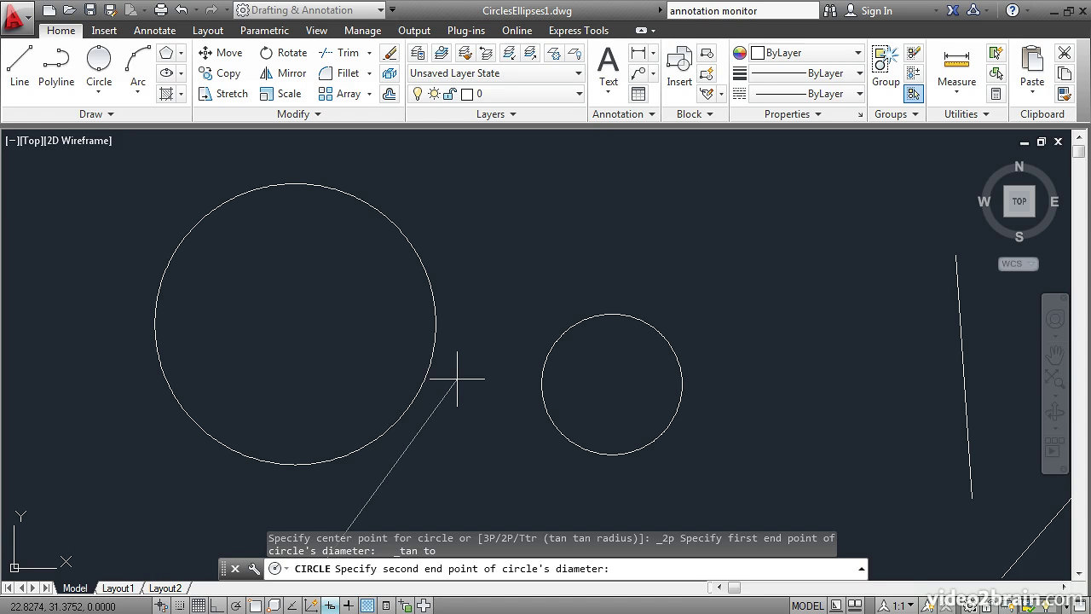
right_click(502, 203, "shift")
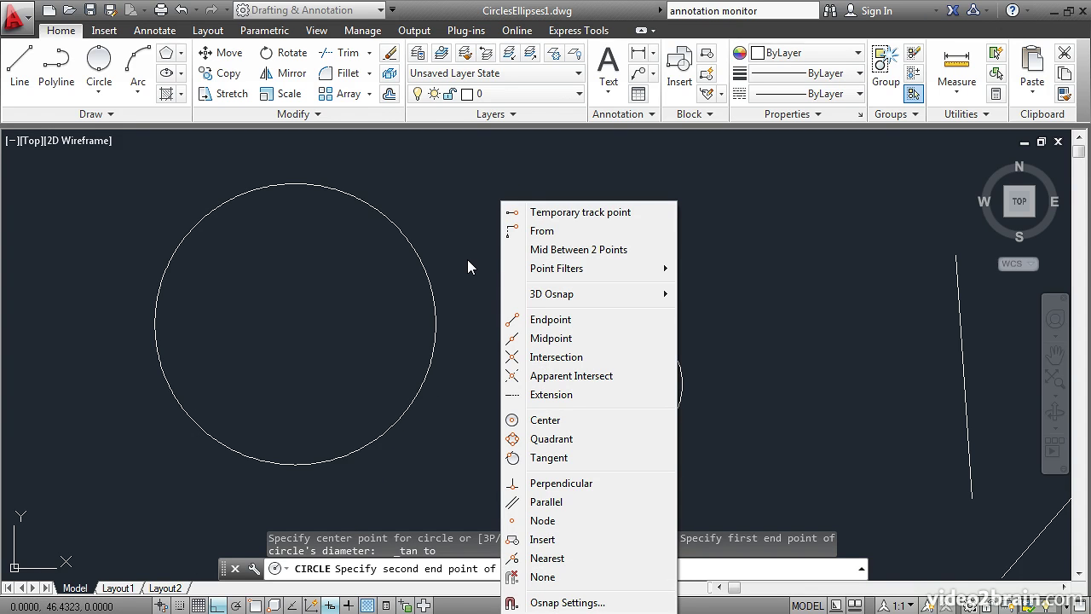
left_click(548, 458)
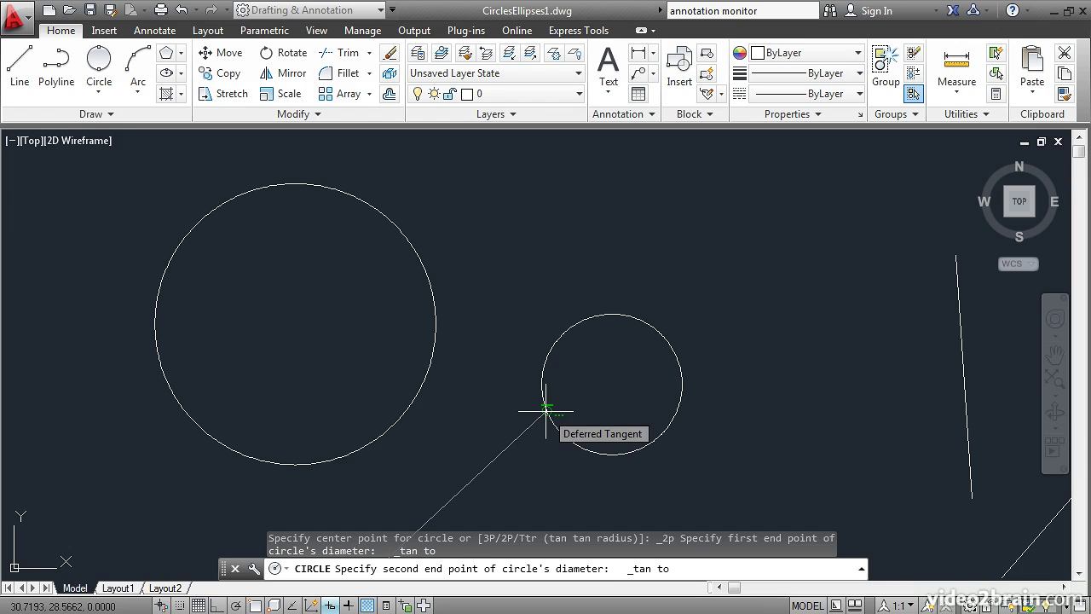
left_click(546, 411)
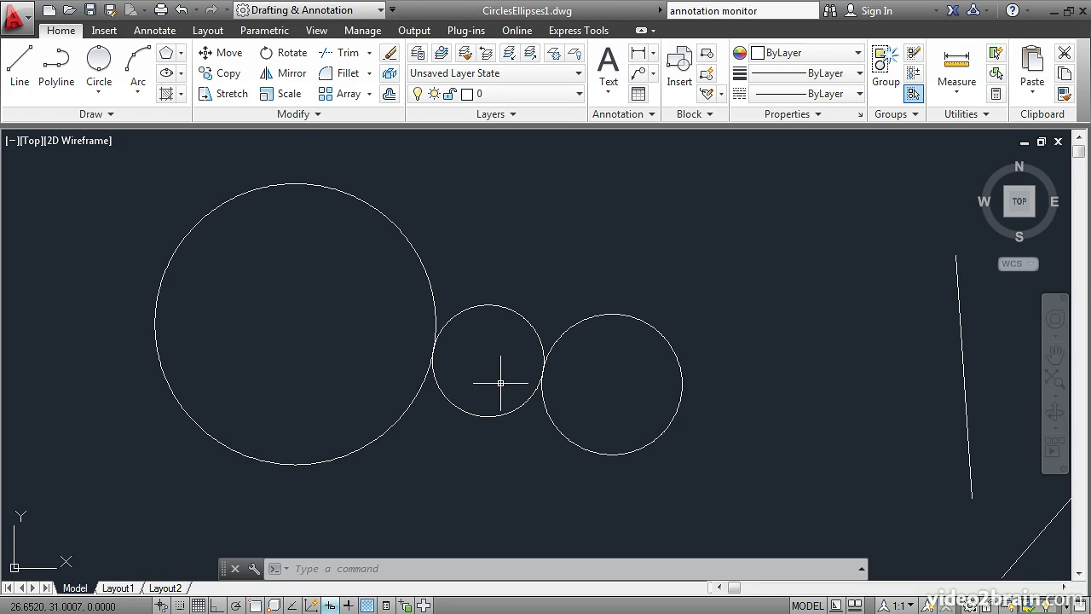
Zoom out and pan until the slanted lines and rectangle show beside the circles.
scroll(500, 361, "up", 2)
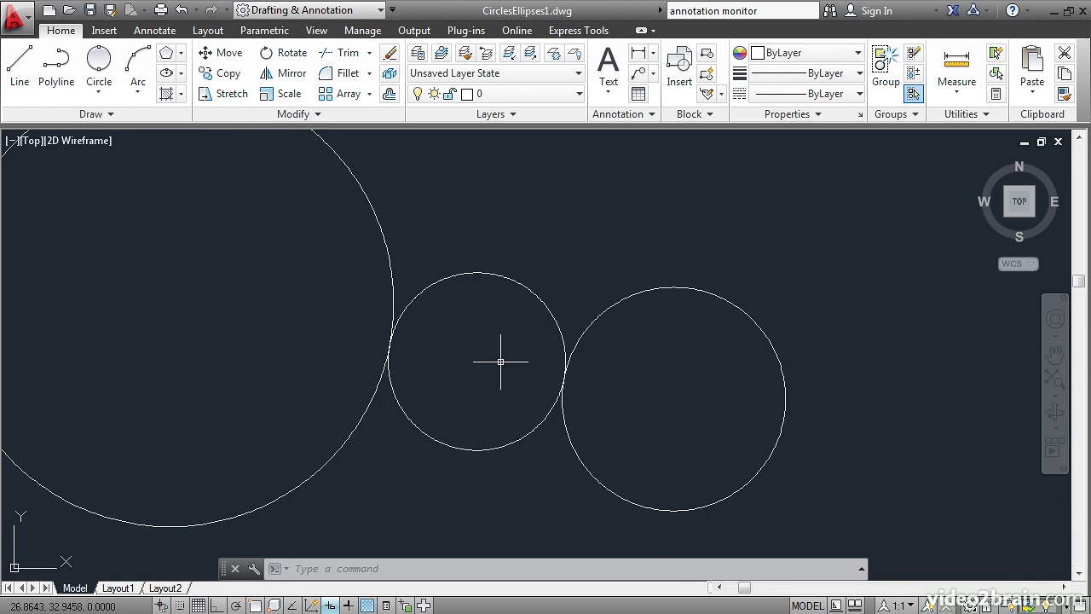
scroll(501, 361, "up", 2)
scroll(501, 361, "up", 2)
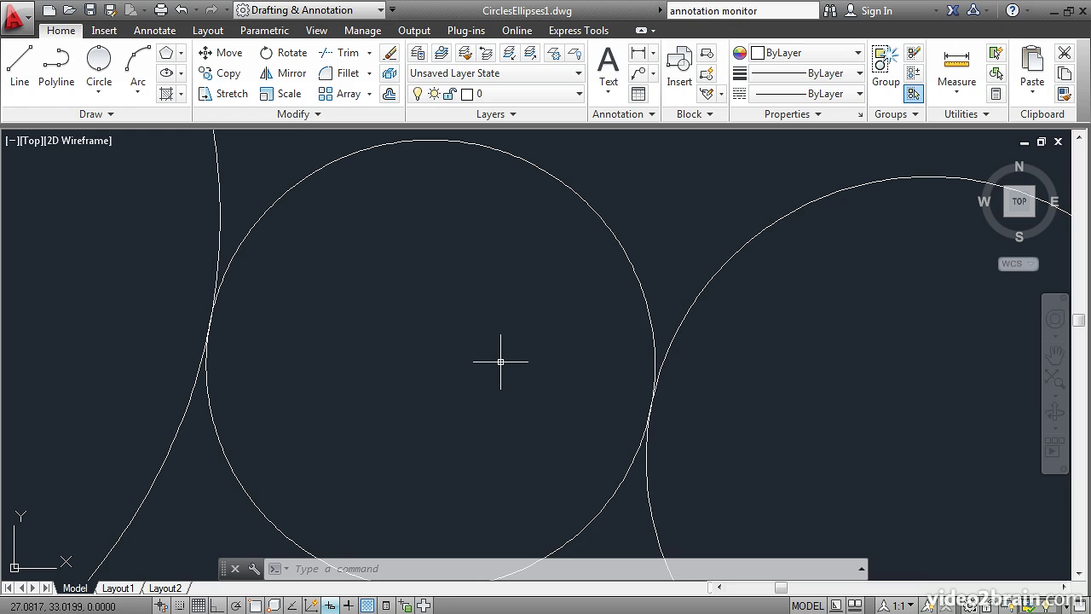
scroll(500, 362, "down", 2)
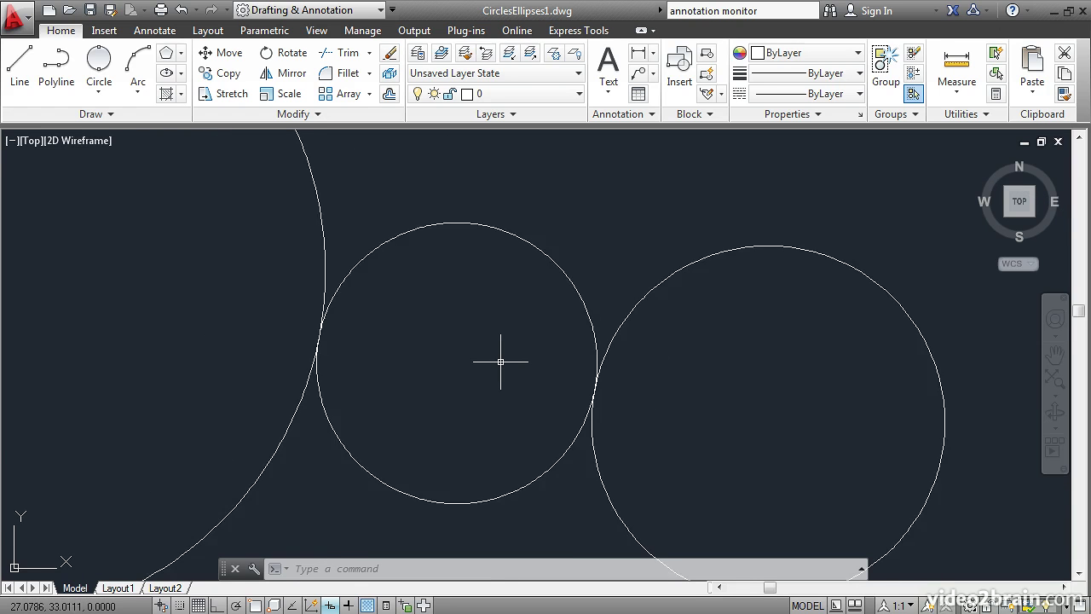
scroll(501, 361, "down", 2)
scroll(500, 361, "down", 2)
scroll(500, 362, "down", 2)
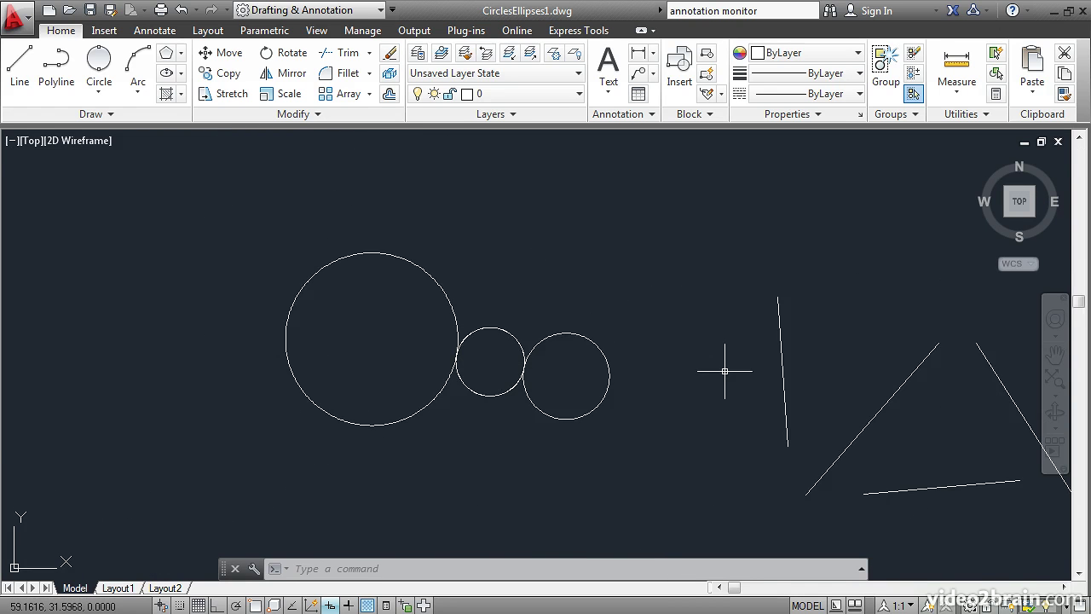
middle_click_drag(725, 373, 354, 324)
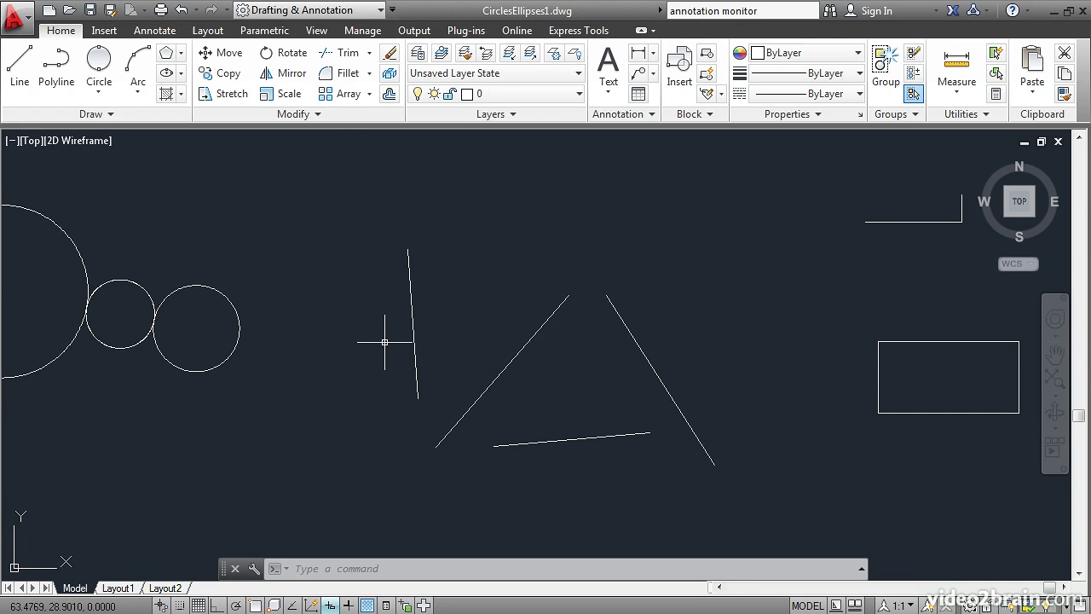
Draw a Tan, Tan, Radius circle of radius 5 touching the vertical and diagonal lines.
left_click(98, 94)
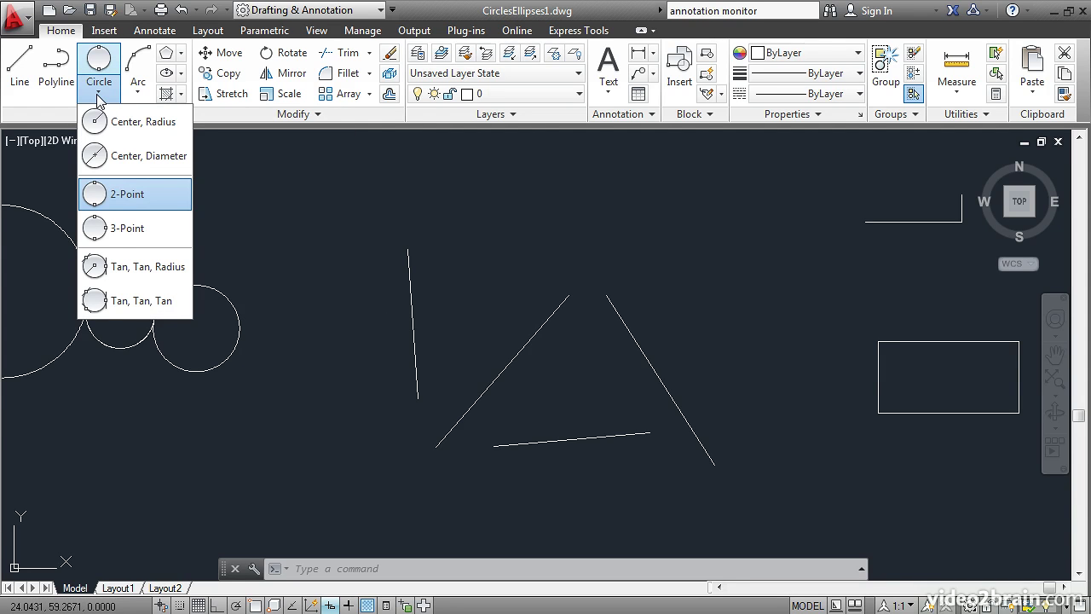
left_click(128, 268)
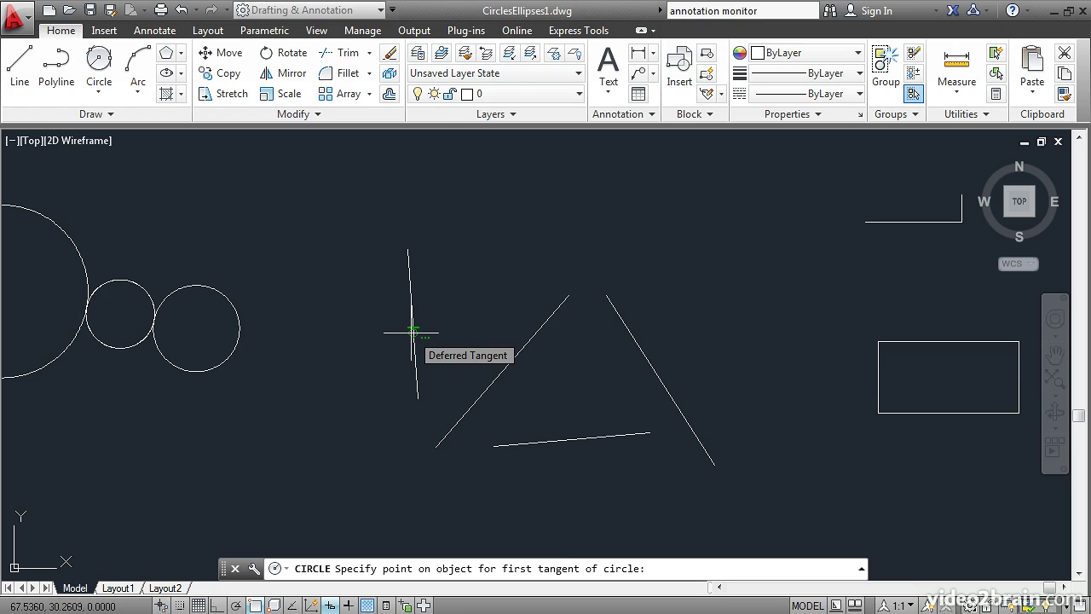
left_click(413, 331)
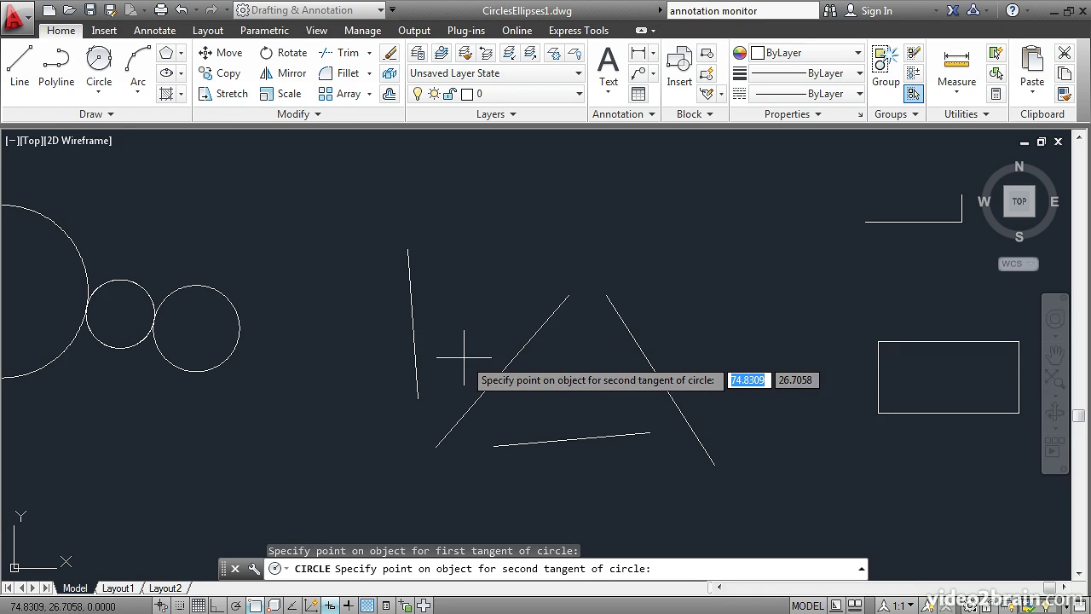
left_click(493, 376)
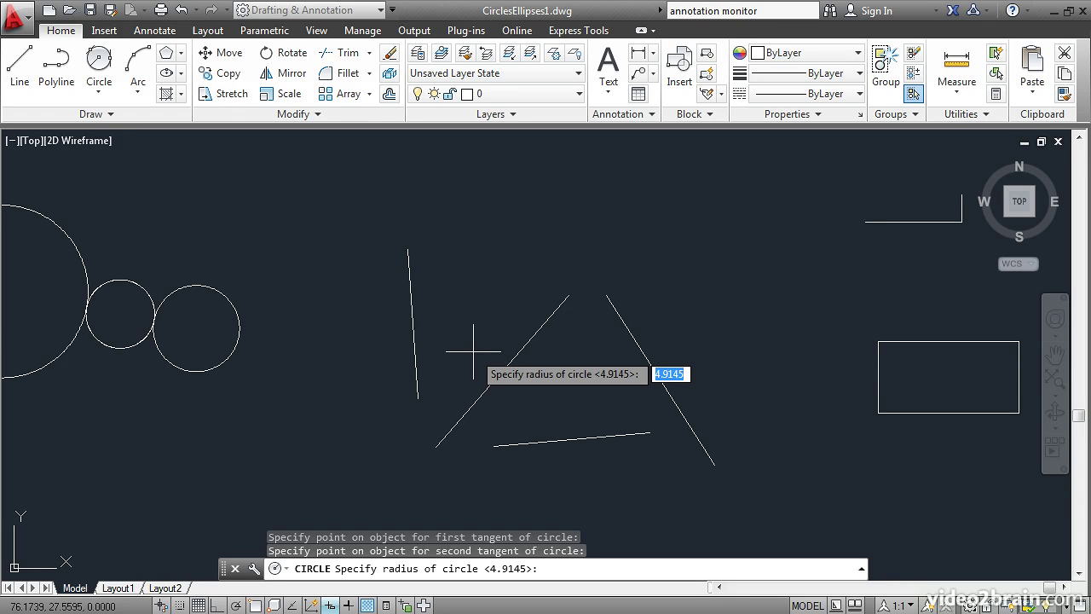
type("5")
key("Return")
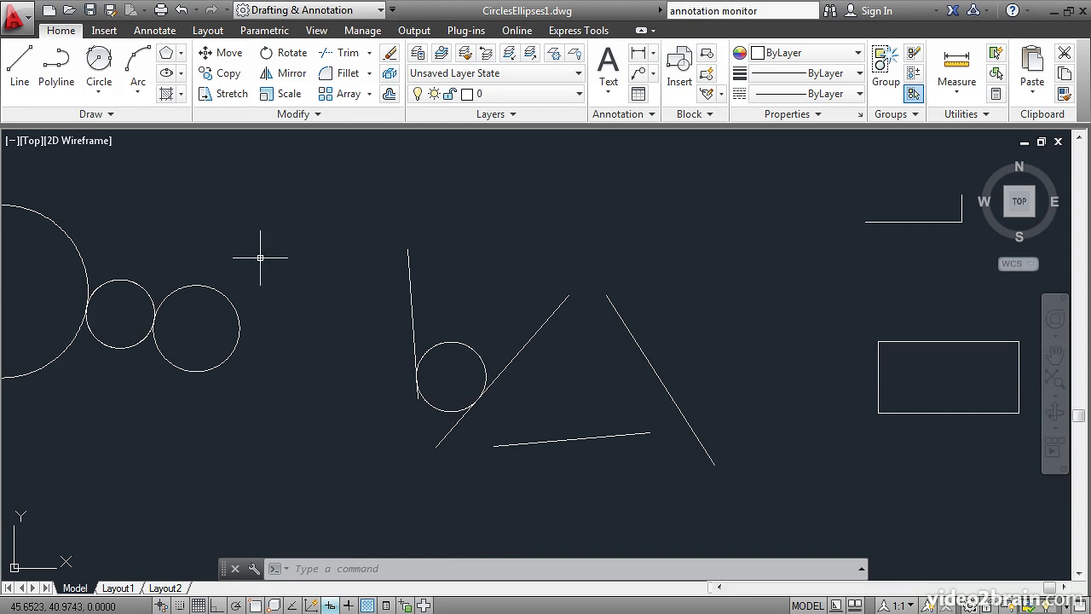
Draw a Tan, Tan, Tan circle touching the left diagonal, bottom and right diagonal lines.
left_click(100, 94)
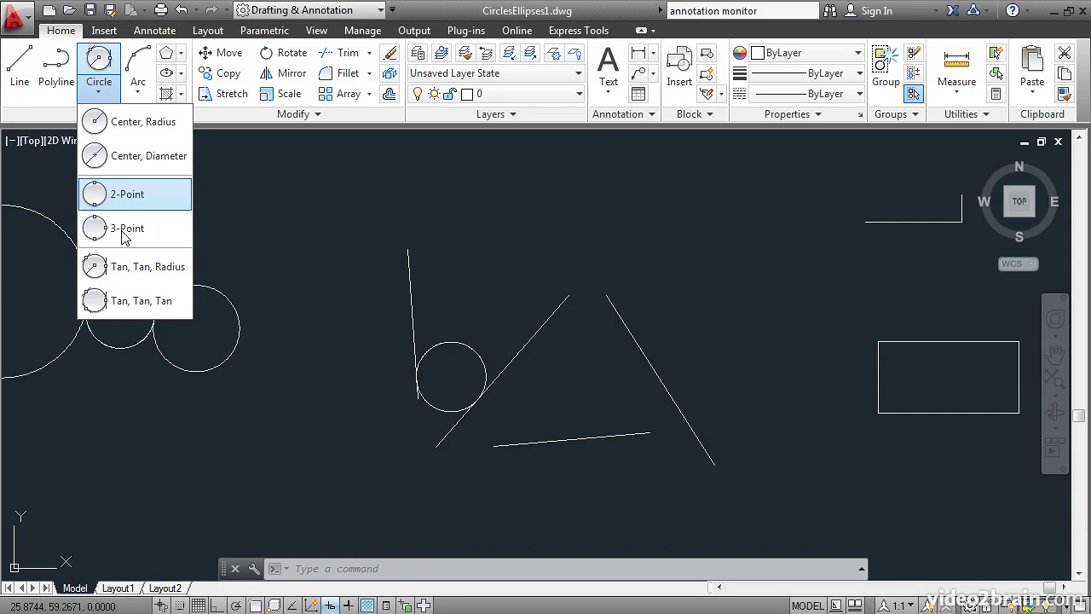
left_click(139, 303)
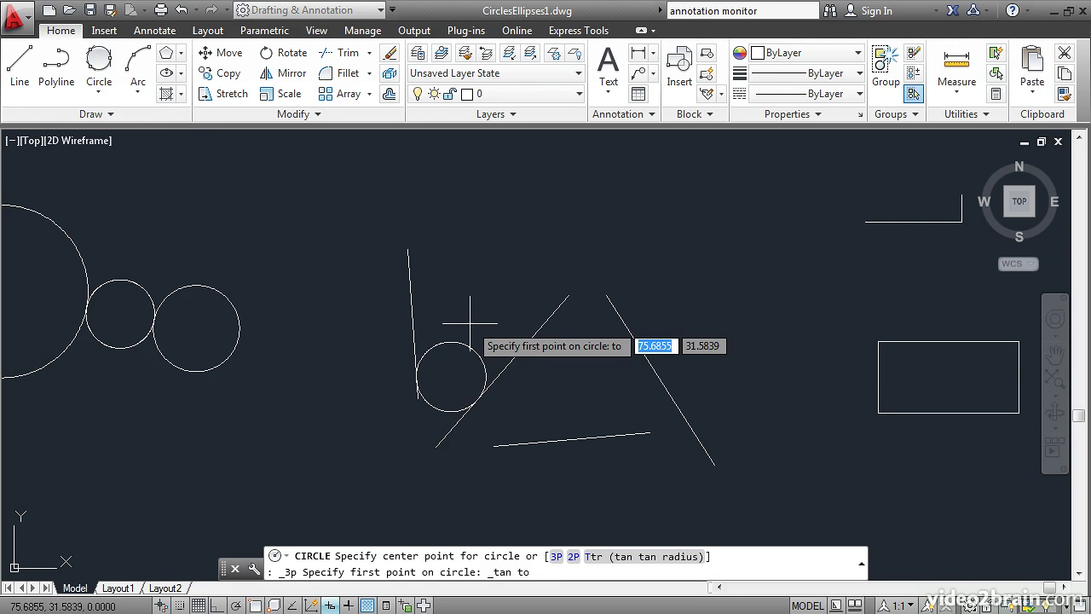
left_click(516, 355)
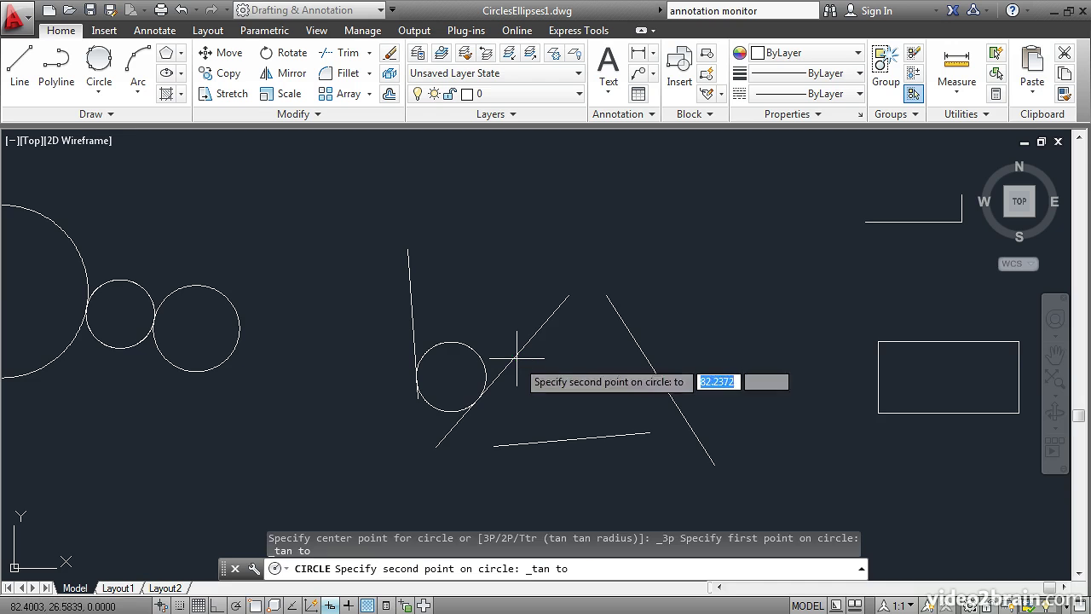
left_click(565, 440)
left_click(652, 370)
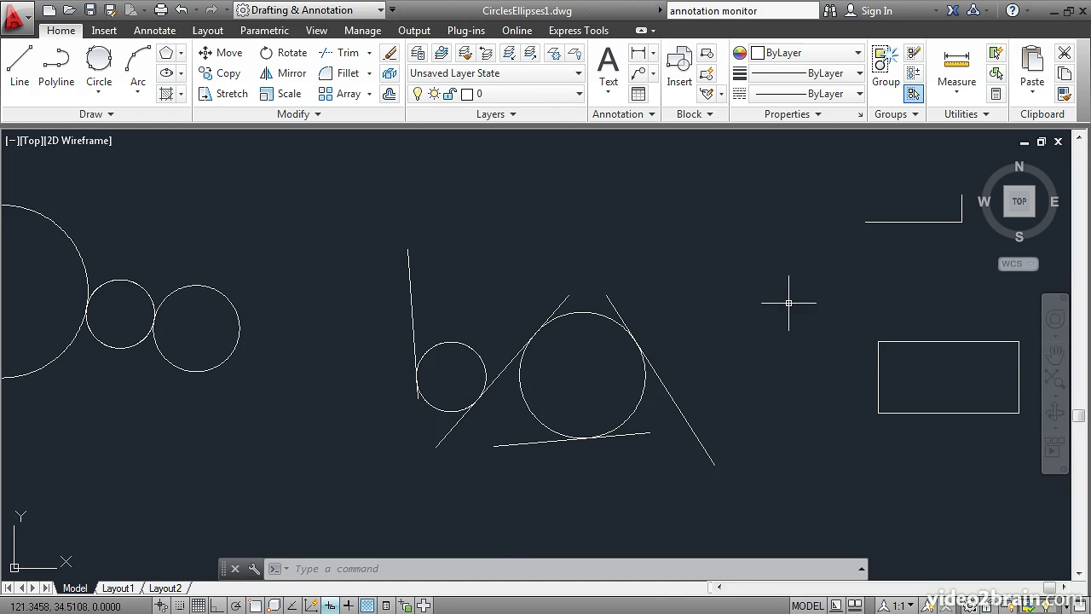
middle_click_drag(797, 302, 409, 333)
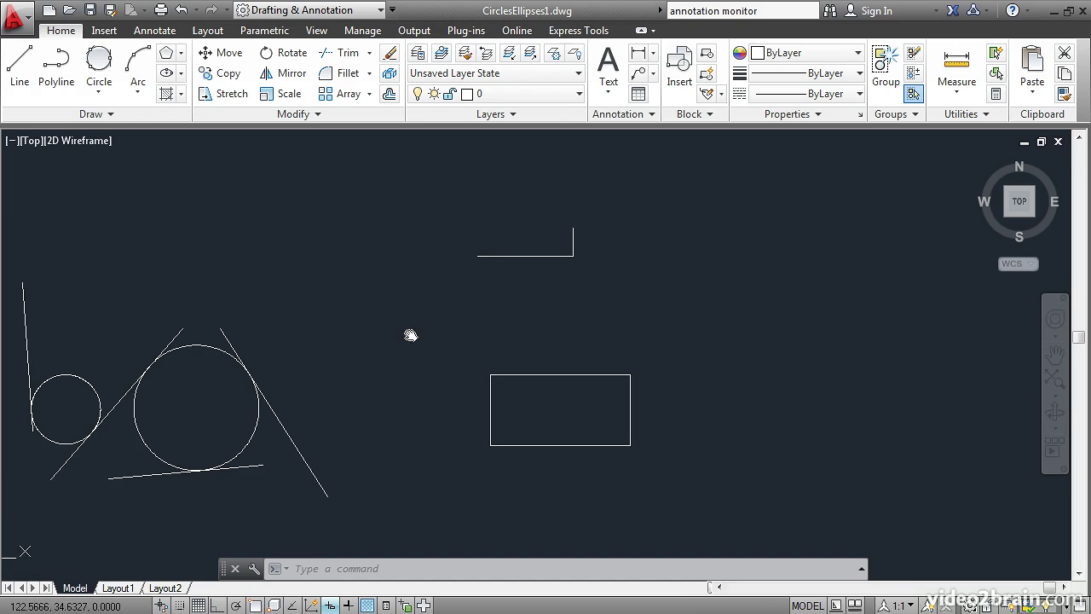
Draw a center ellipse at the short lines' intersection, axes snapped to their far endpoints.
left_click(182, 77)
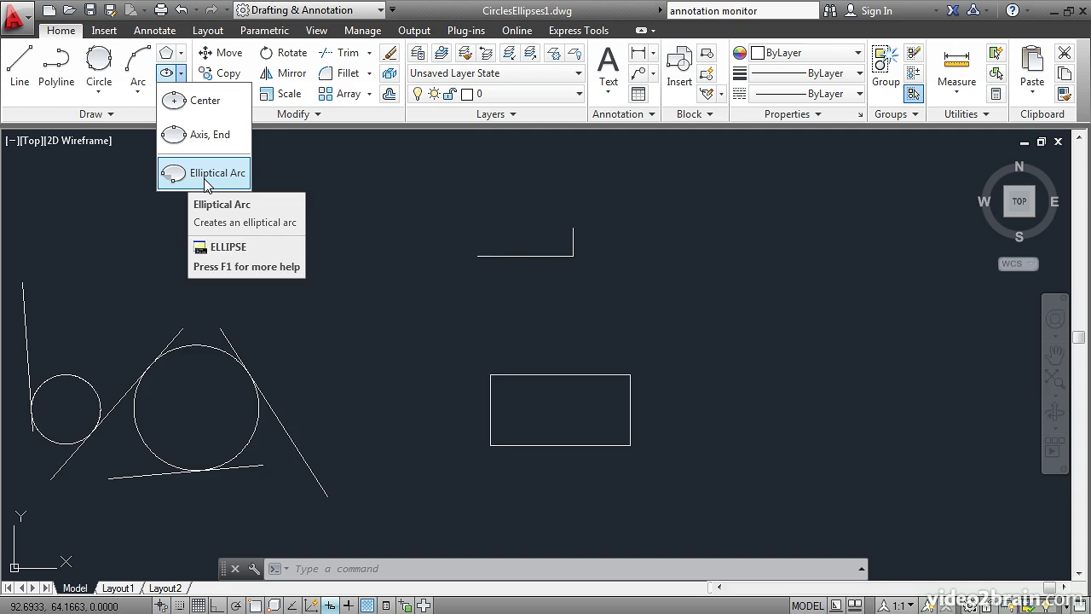
mouse_move(203, 100)
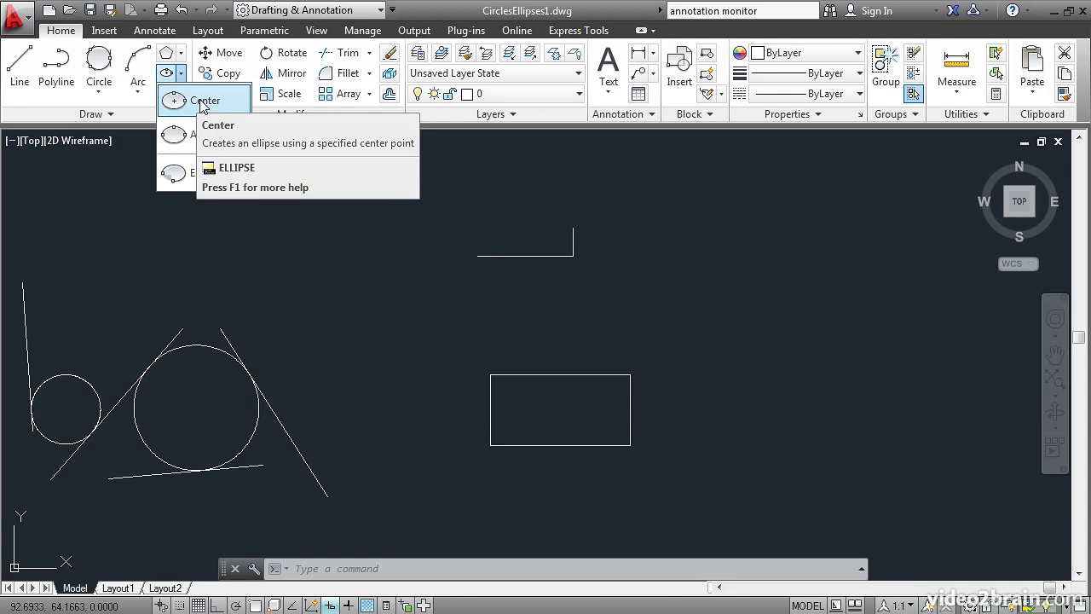
left_click(202, 104)
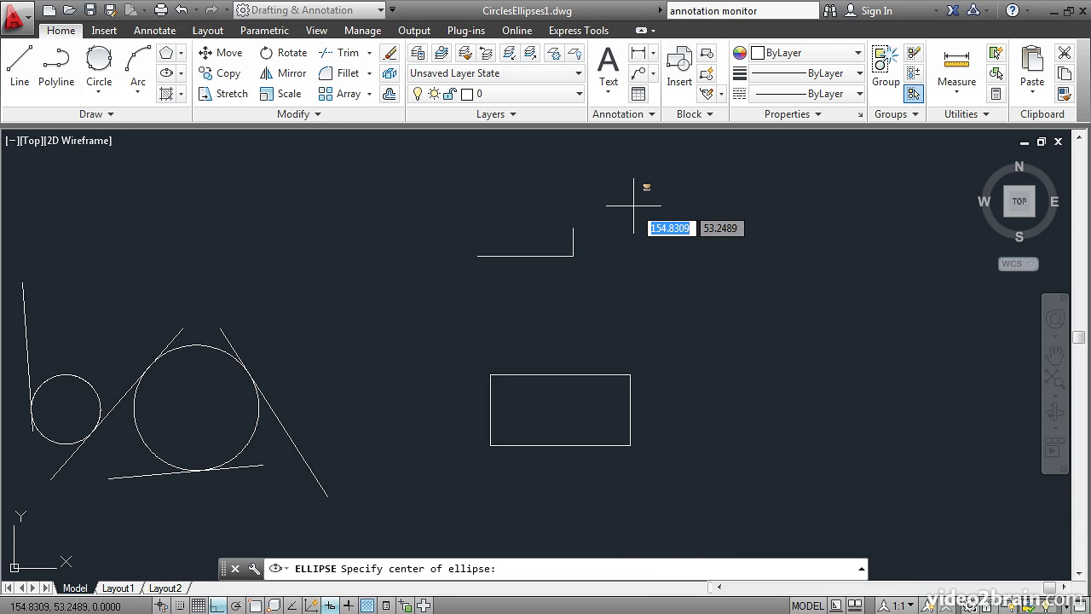
right_click(635, 204, "shift")
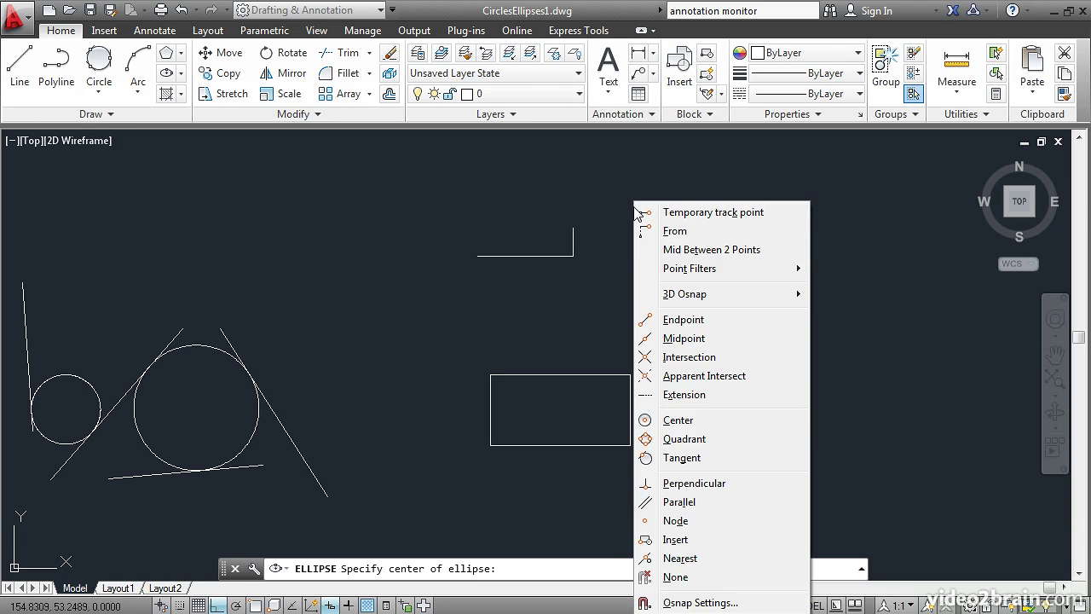
left_click(672, 357)
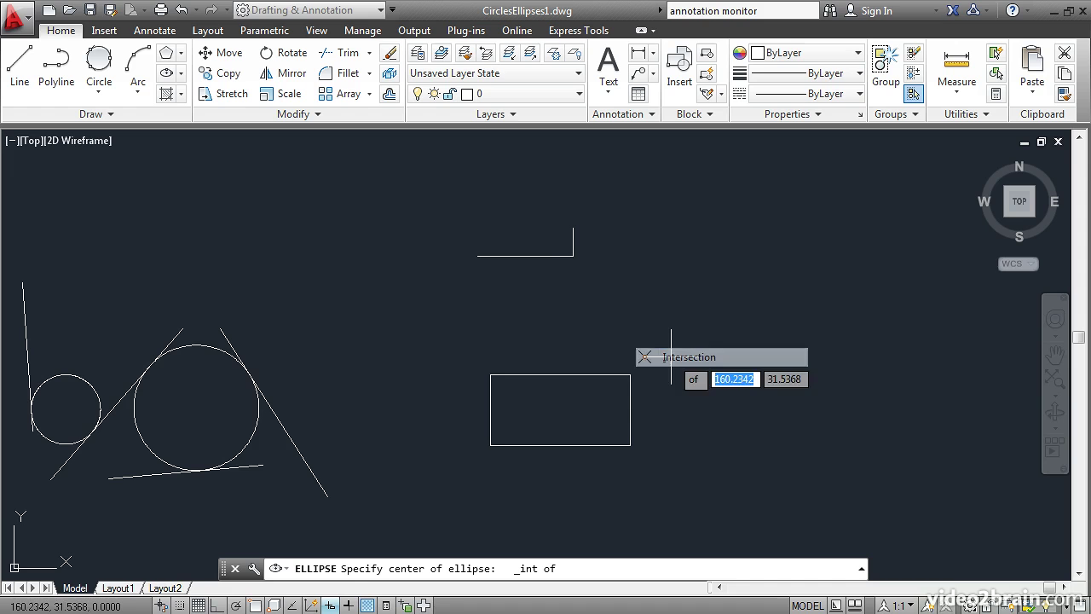
left_click(572, 255)
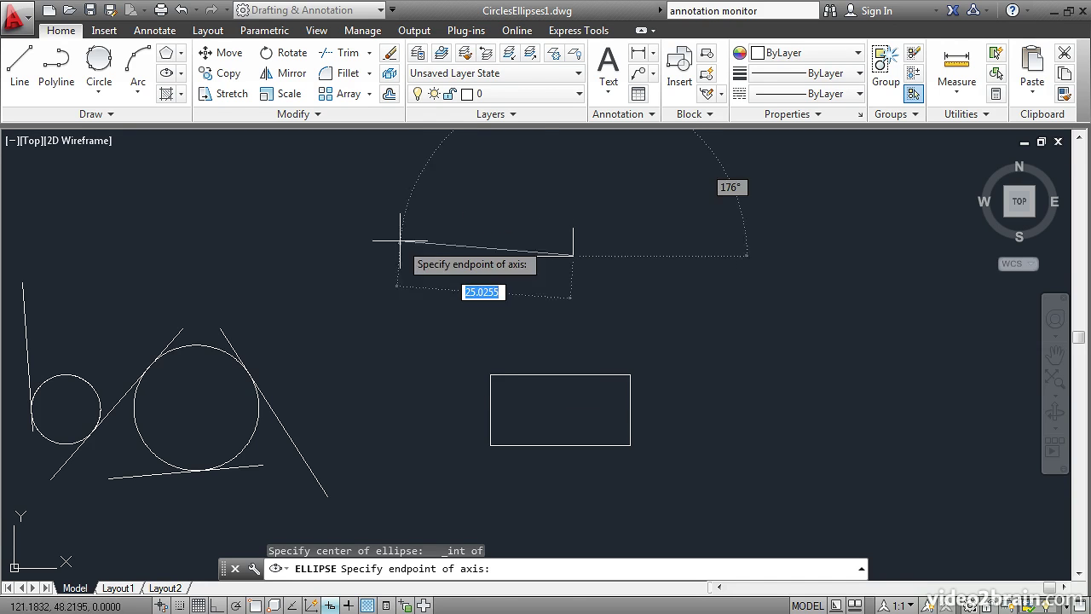
right_click(398, 208, "shift")
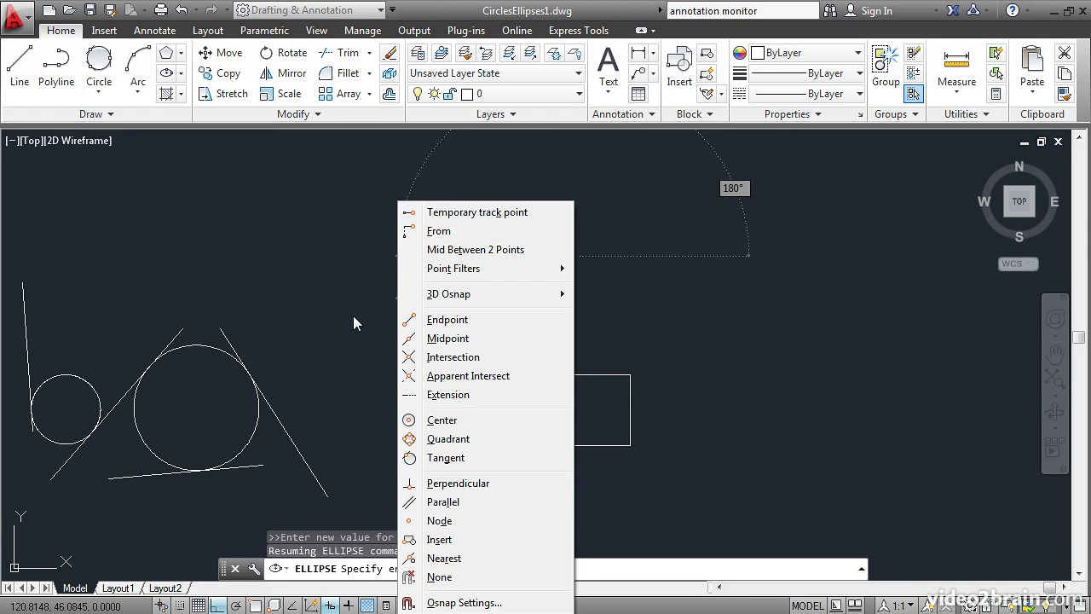
left_click(447, 320)
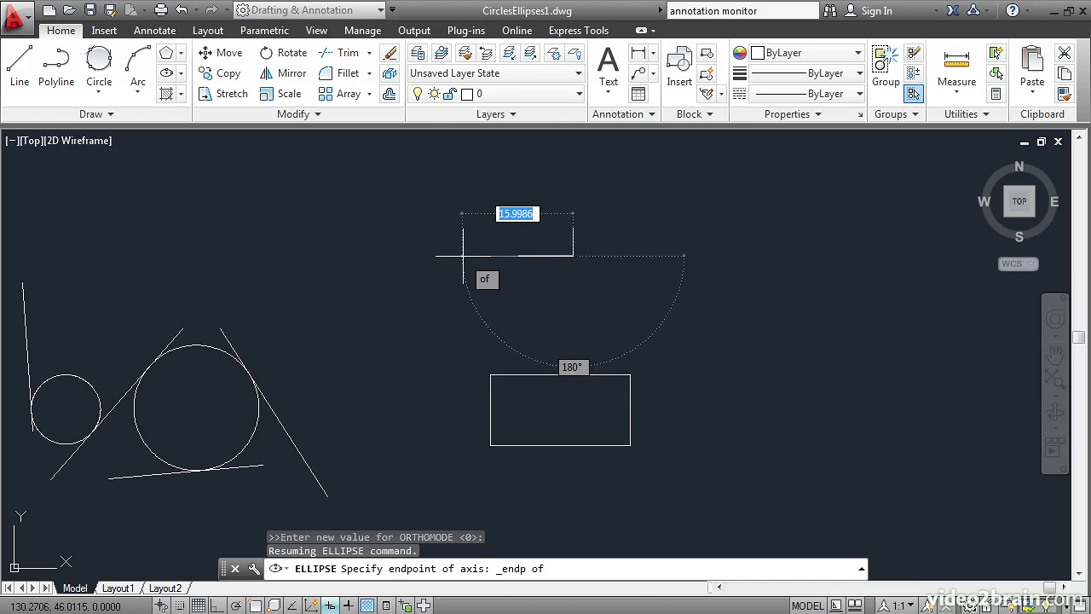
left_click(477, 254)
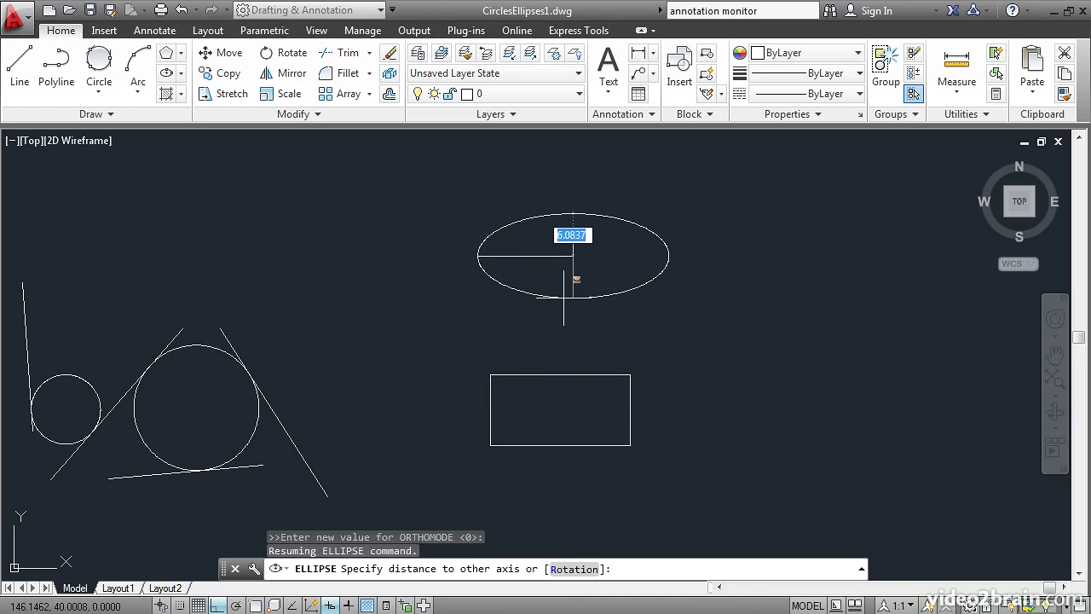
right_click(564, 298, "shift")
left_click(586, 320)
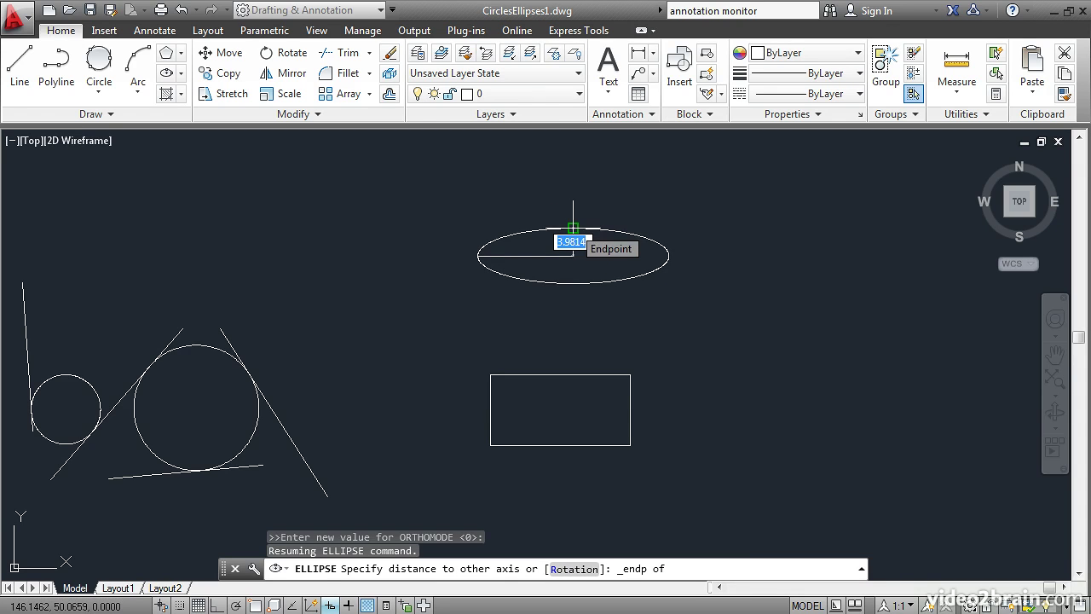
left_click(572, 229)
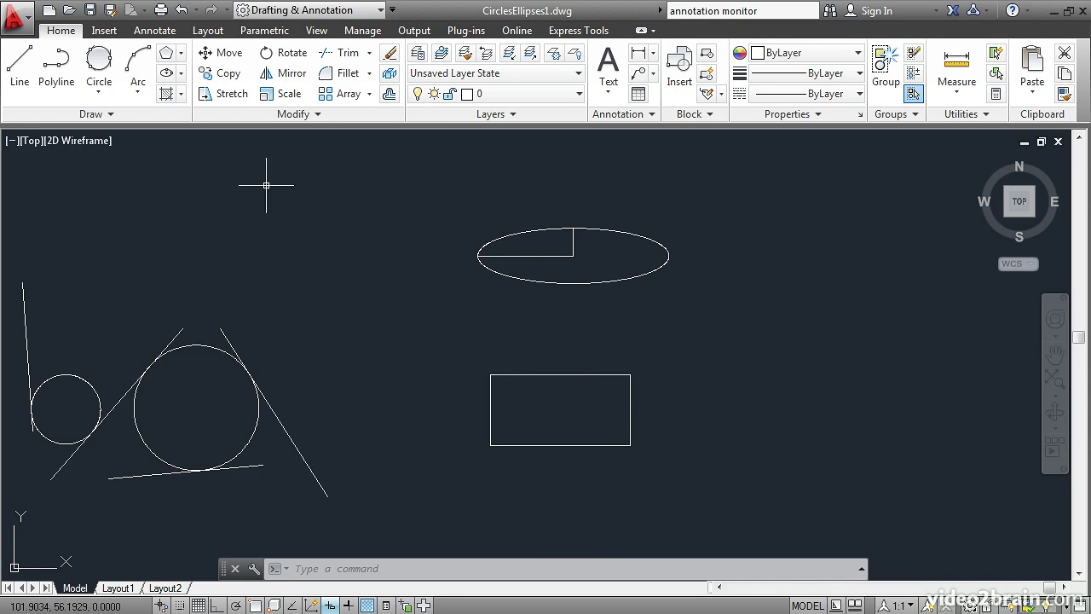
Draw an Axis, End ellipse through the rectangle's left, right and top edge midpoints.
left_click(181, 74)
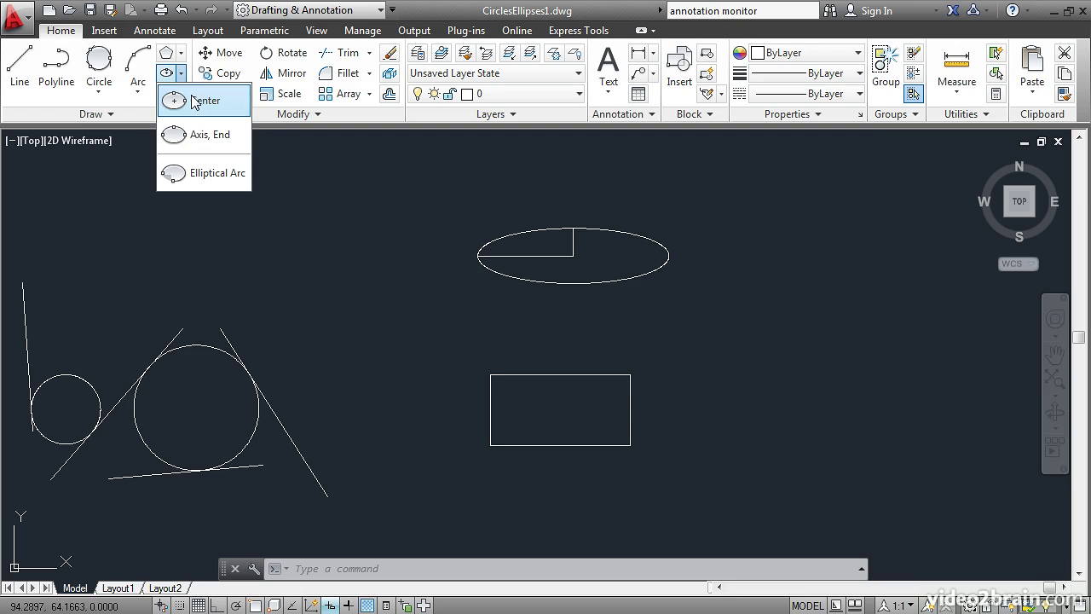
left_click(205, 143)
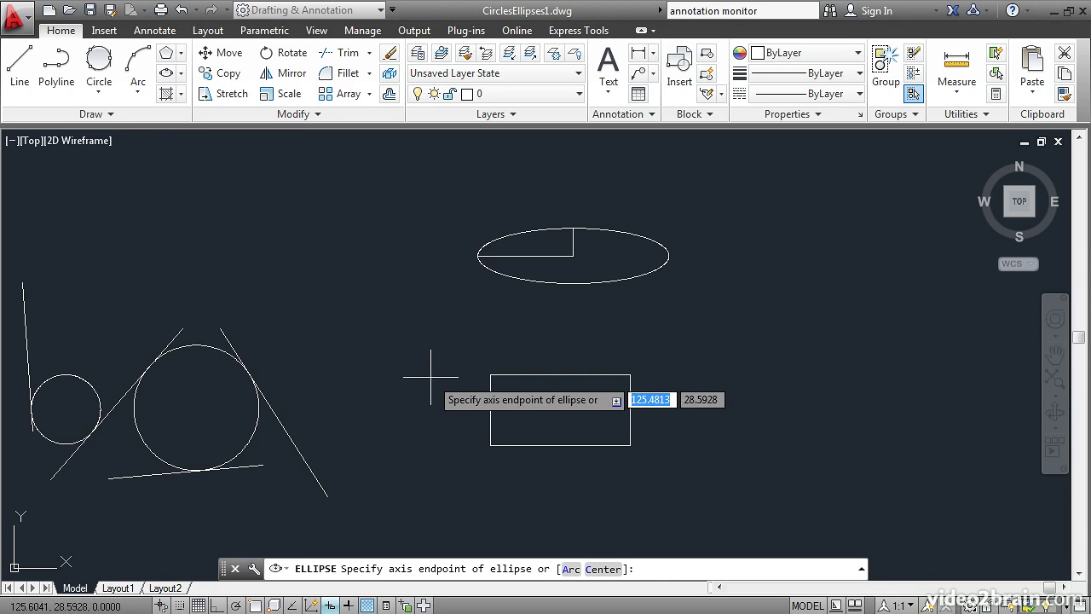
right_click(418, 300, "shift")
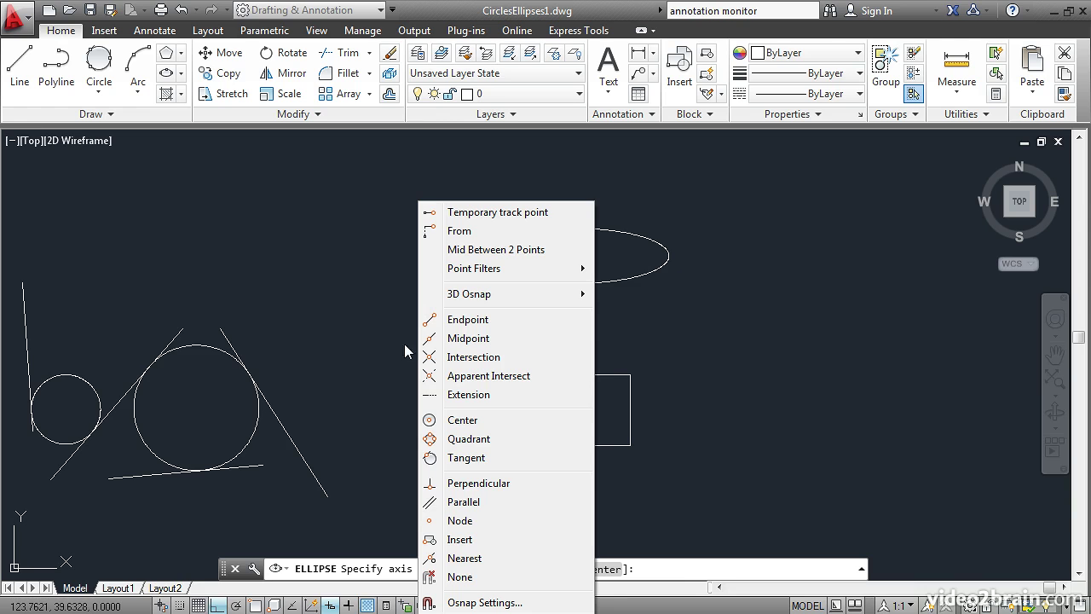
left_click(468, 337)
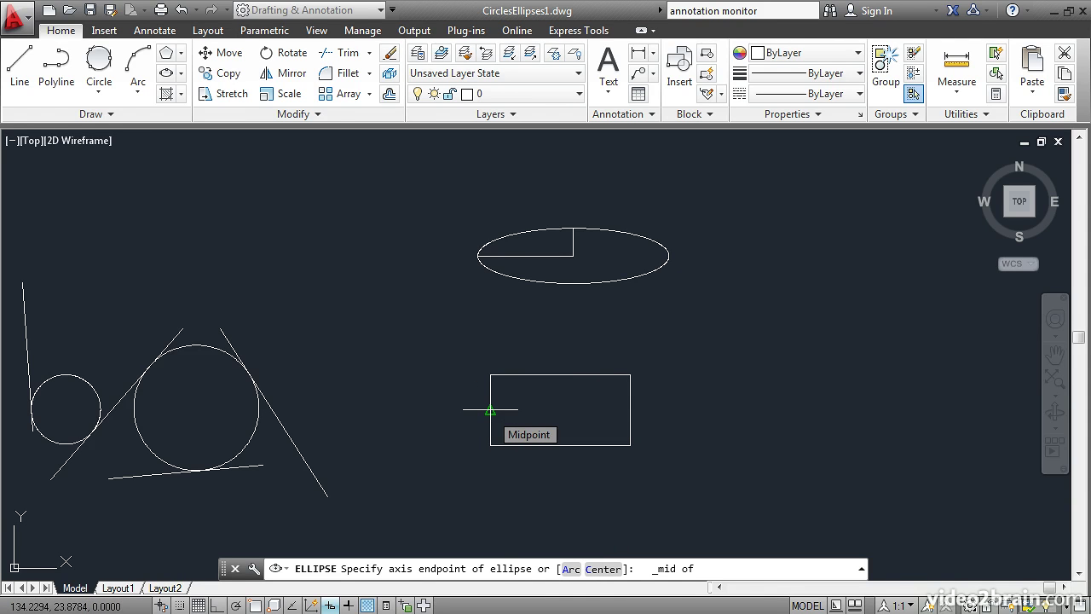
left_click(490, 410)
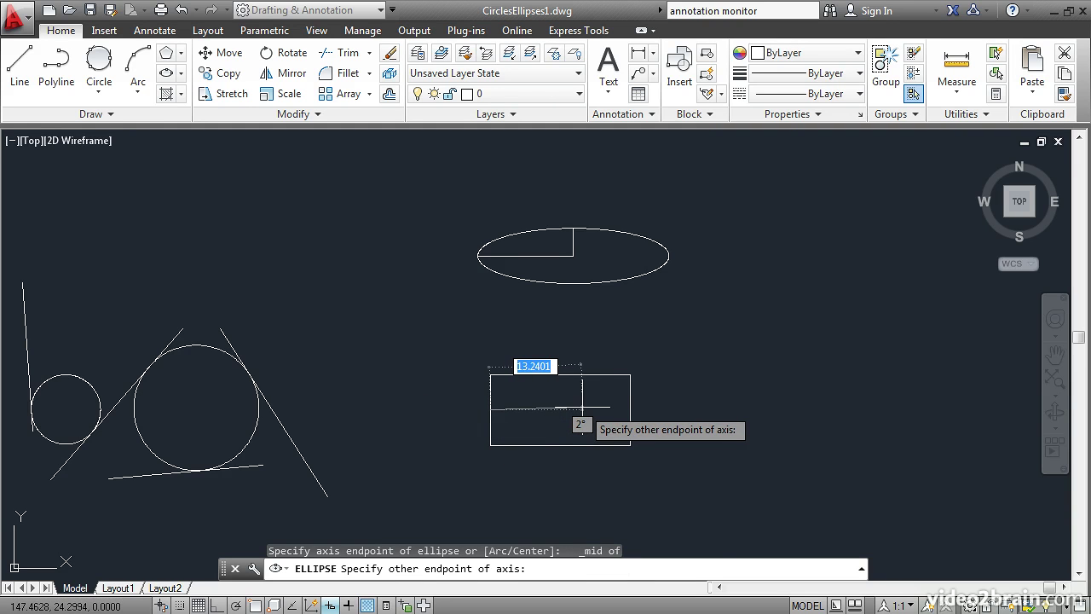
key("F8")
right_click(694, 294, "shift")
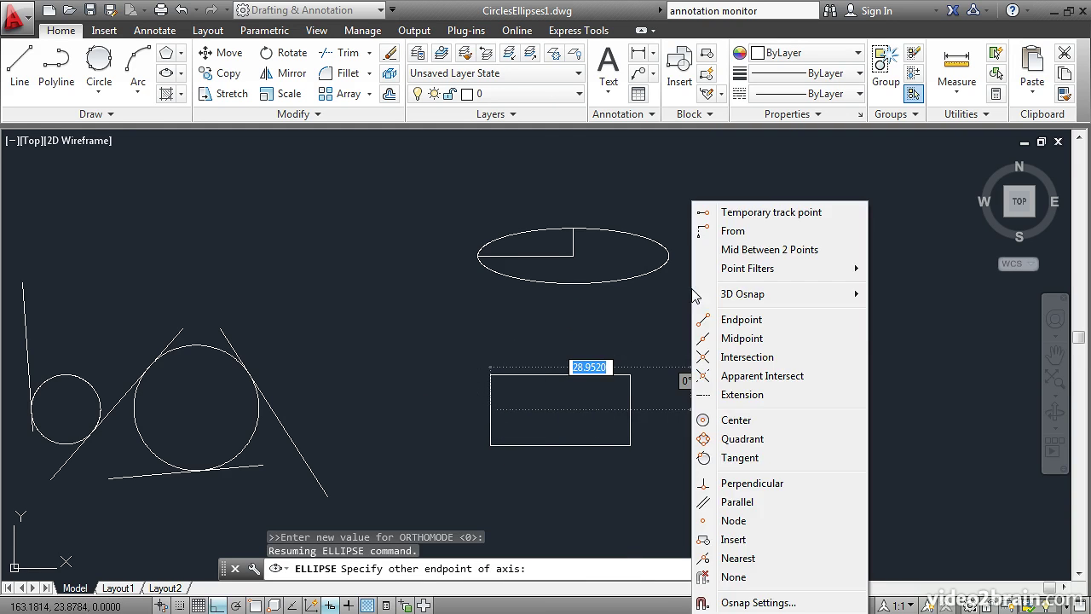
left_click(708, 339)
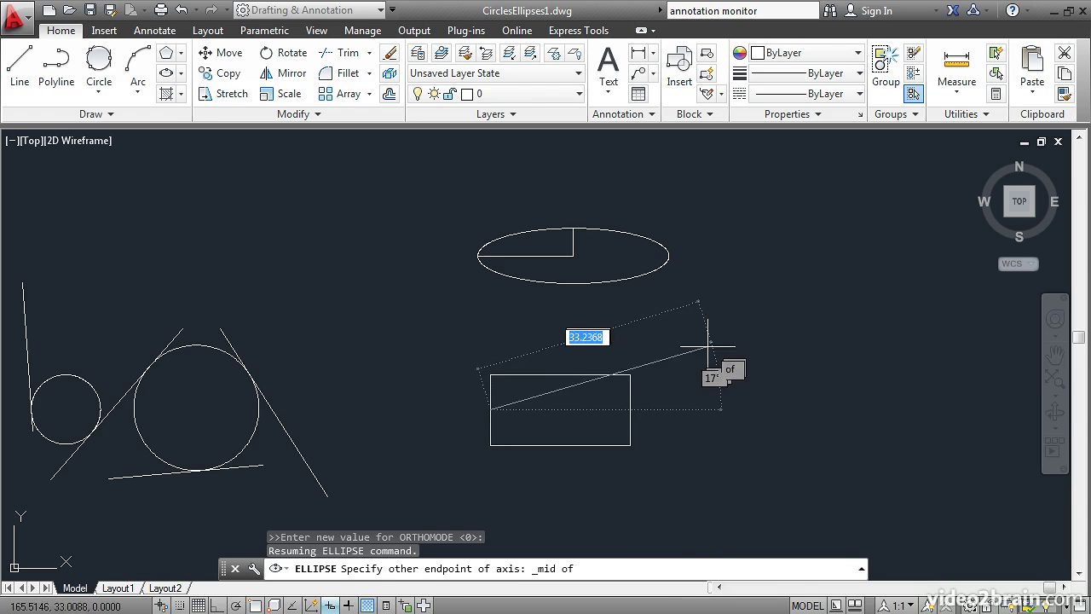
left_click(630, 410)
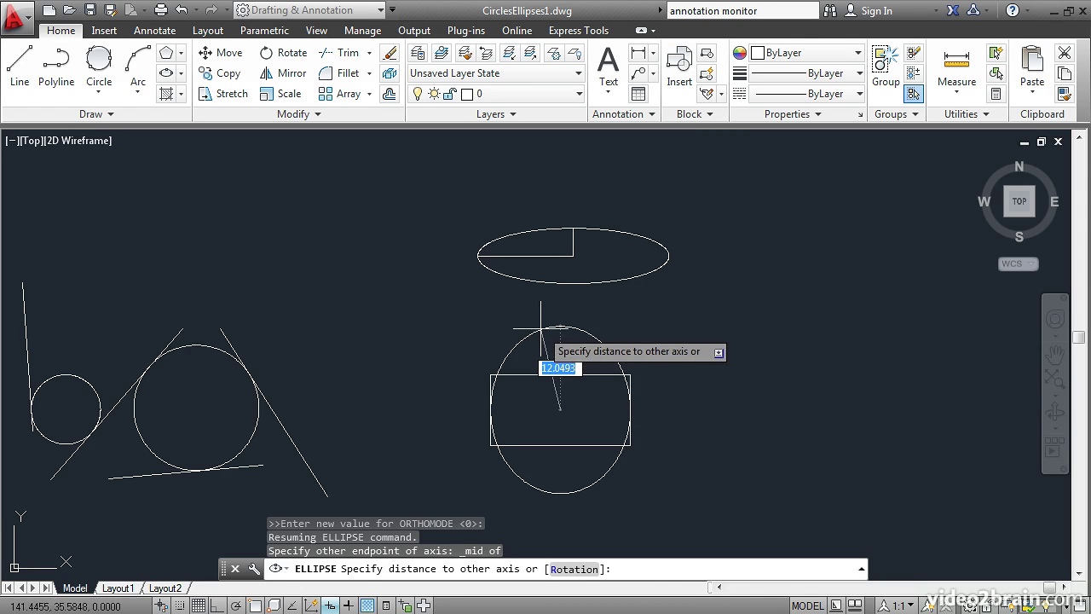
right_click(541, 320, "shift")
left_click(590, 339)
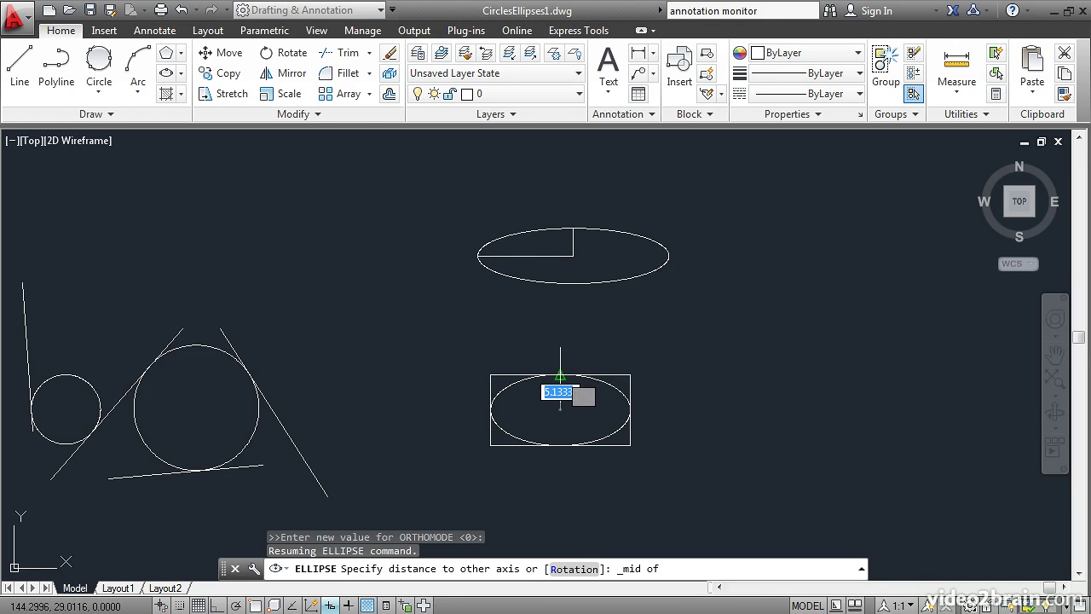
left_click(560, 375)
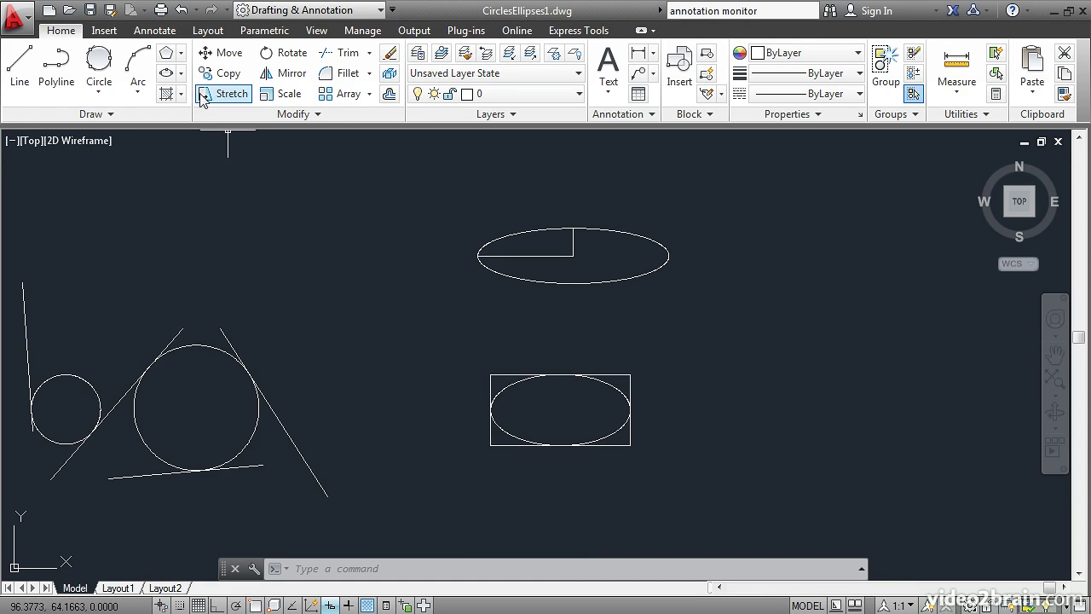
Draw an elliptical arc with a horizontal axis beside the upper ellipse, ending at 180°.
left_click(181, 73)
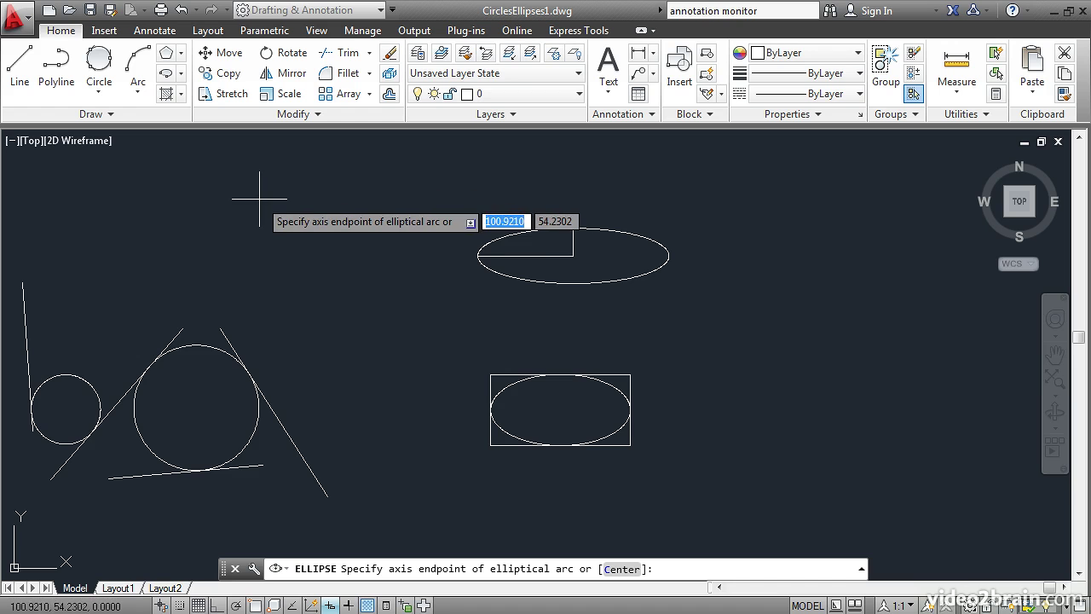
left_click(728, 313)
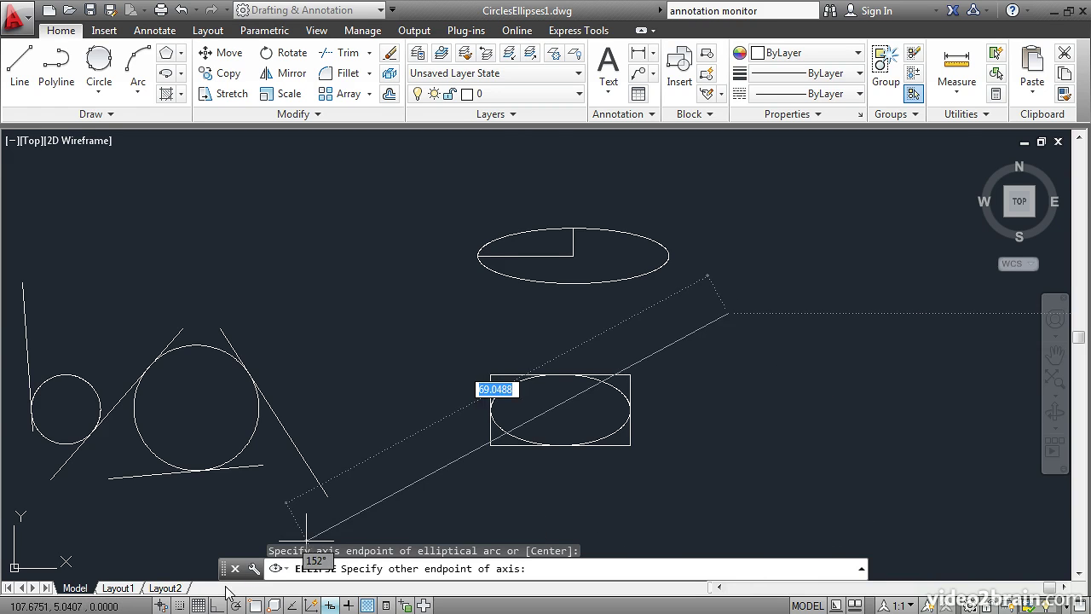
key("F8")
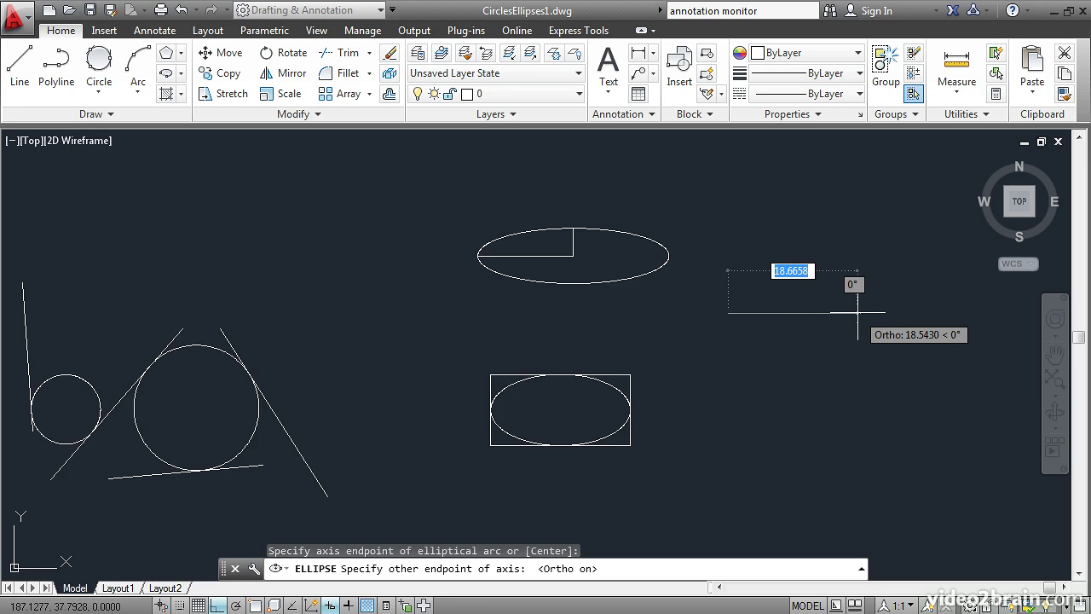
left_click(858, 313)
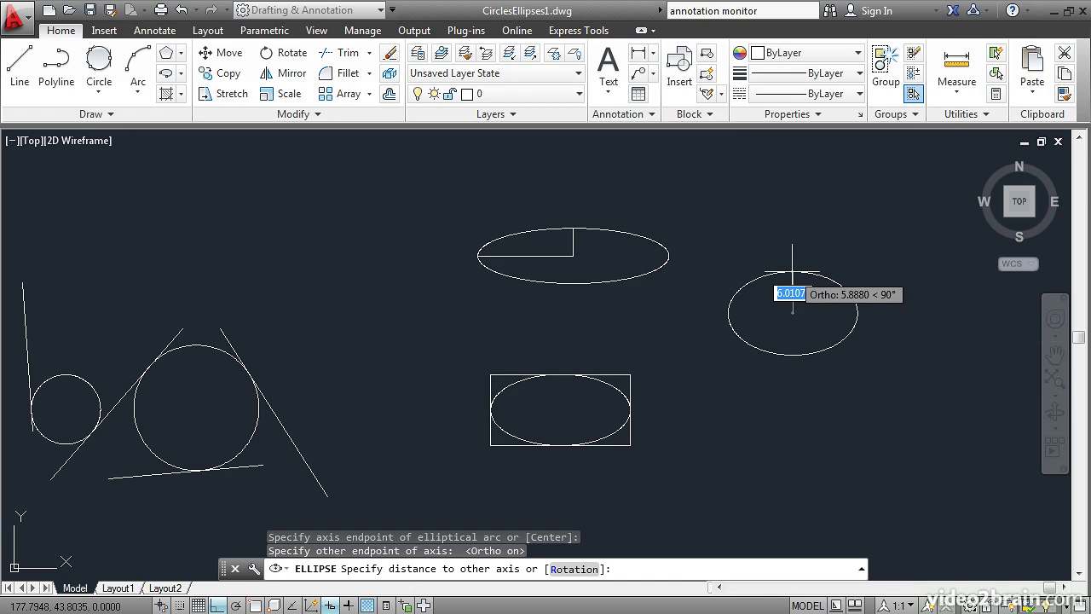
left_click(793, 273)
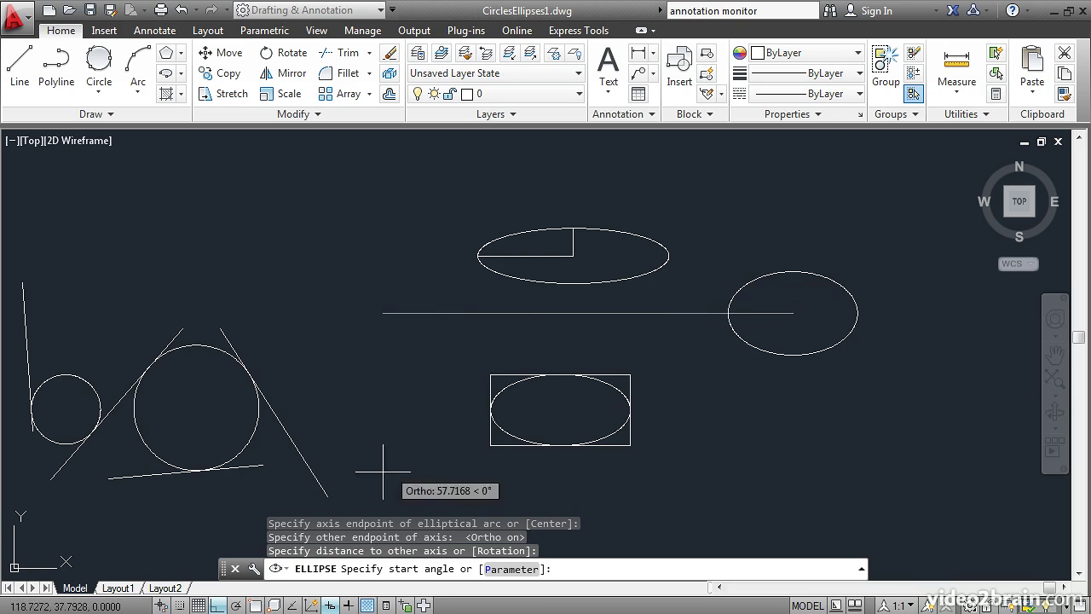
left_click(219, 605)
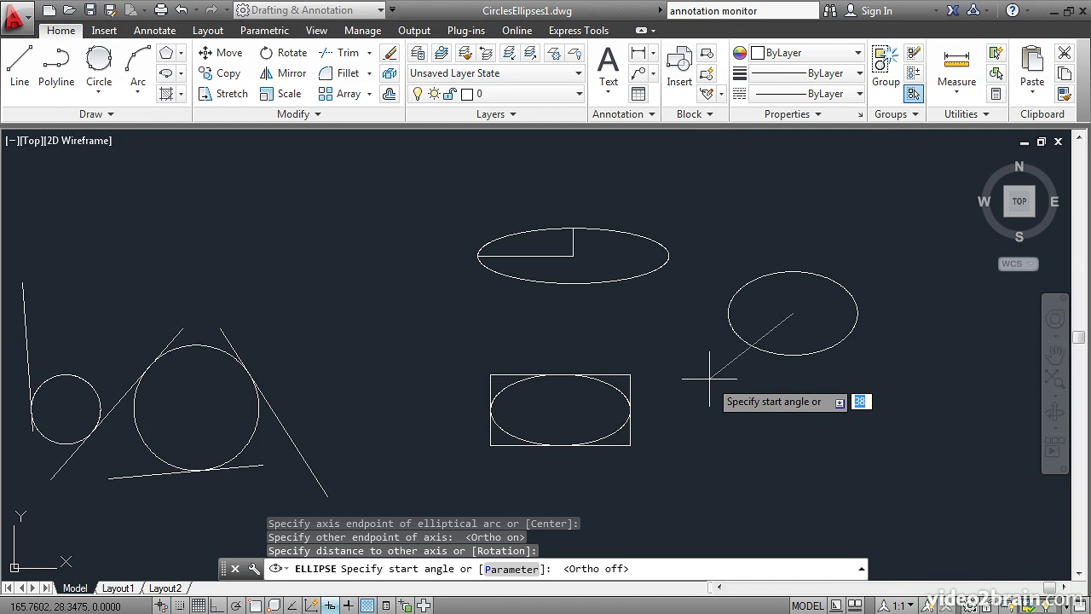
left_click(710, 377)
type("180")
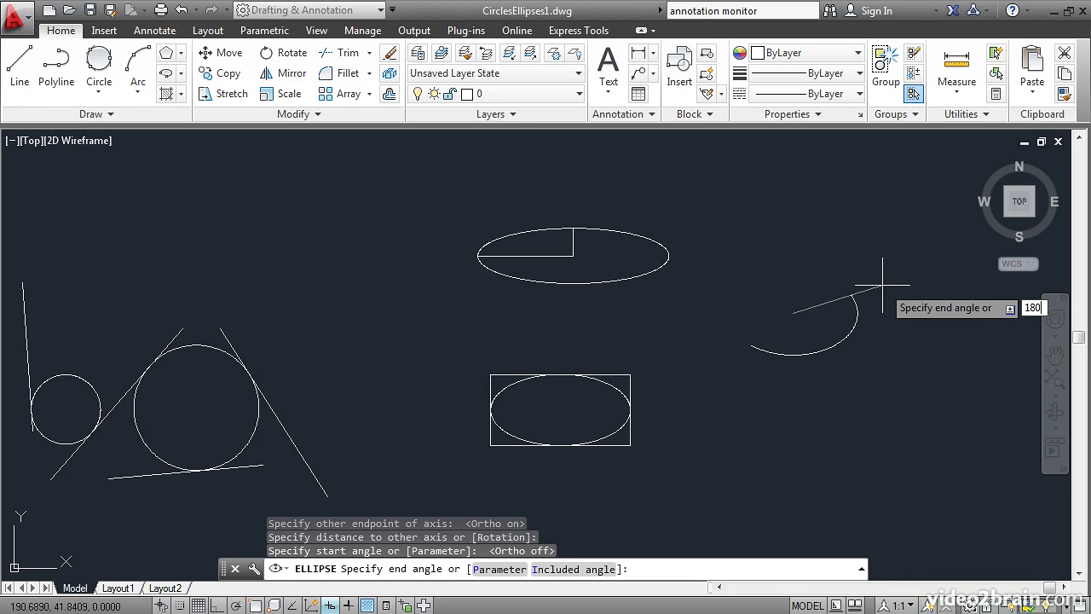
key("Return")
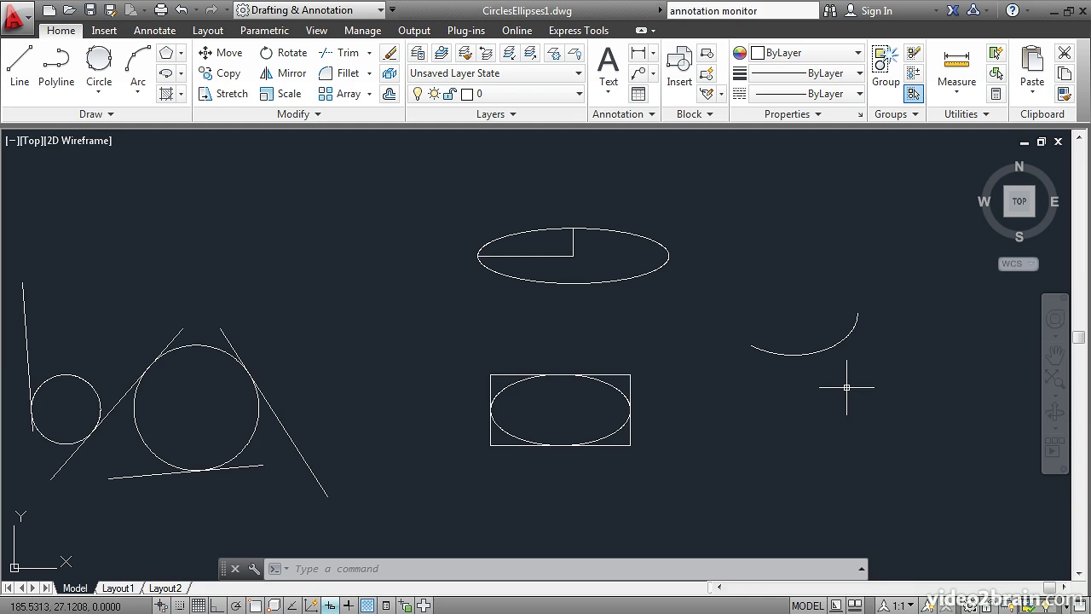
Zoom to the whole drawing and start saving a copy as CirclesEllipses1 in My files.
middle_click(304, 267)
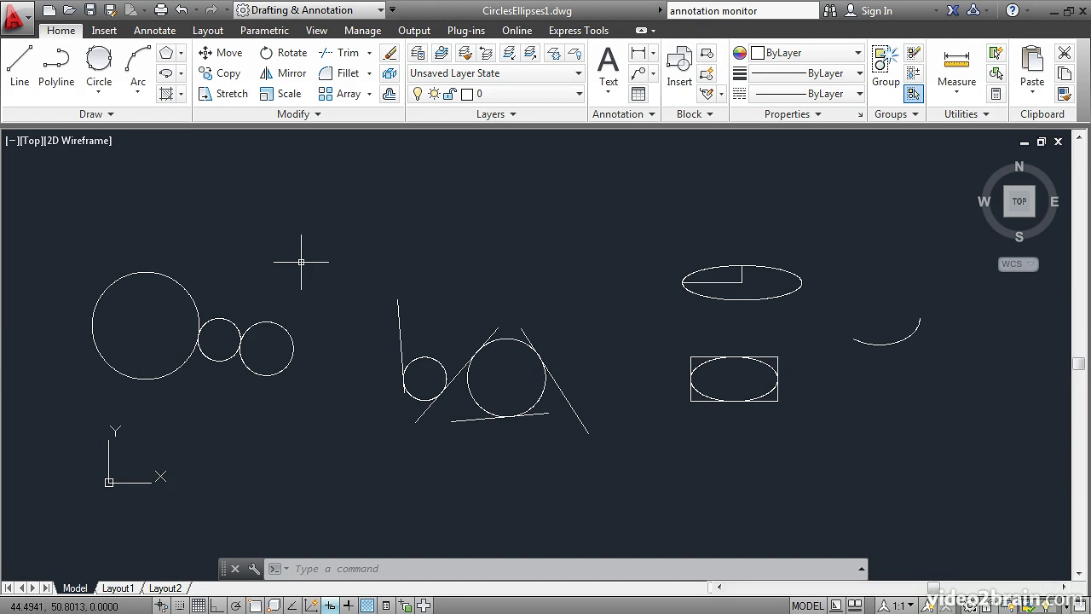
left_click(109, 12)
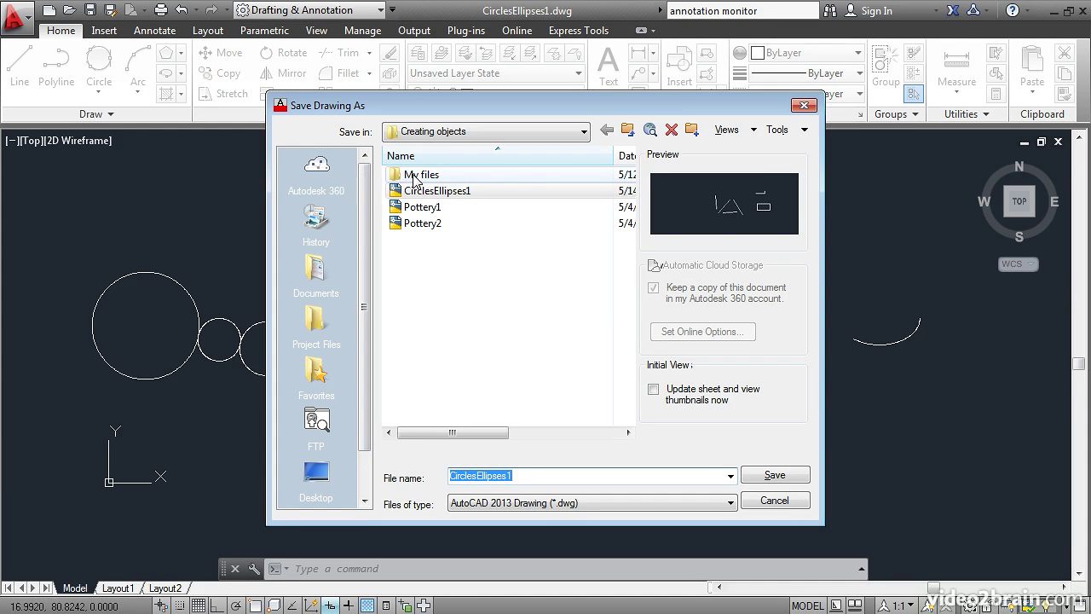
double_click(413, 175)
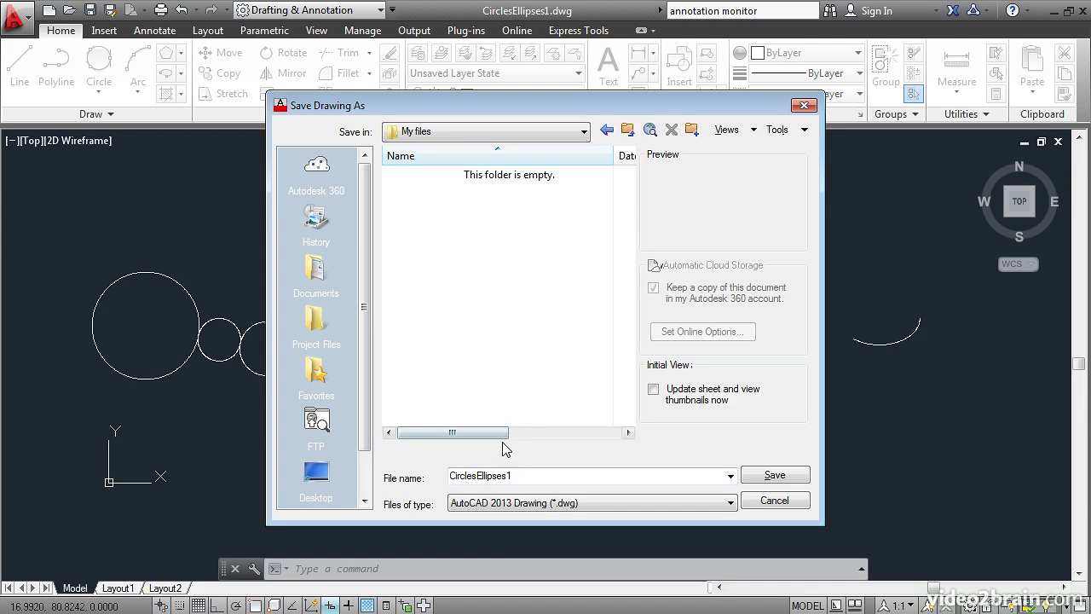
double_click(517, 476)
left_click(524, 476)
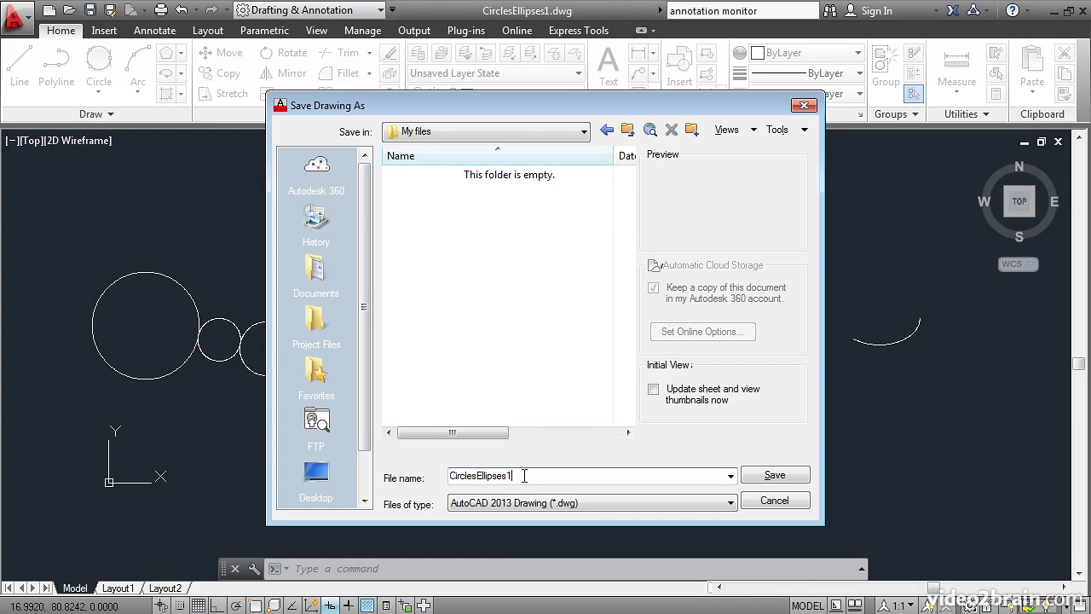